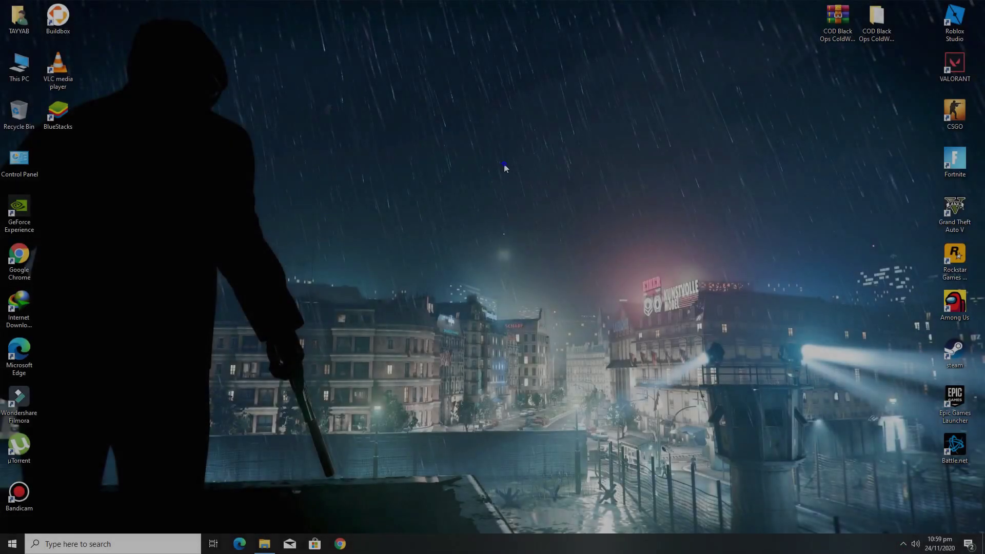
Refresh the desktop, then open Task Manager and maximize its window.
right_click(504, 164)
click(535, 190)
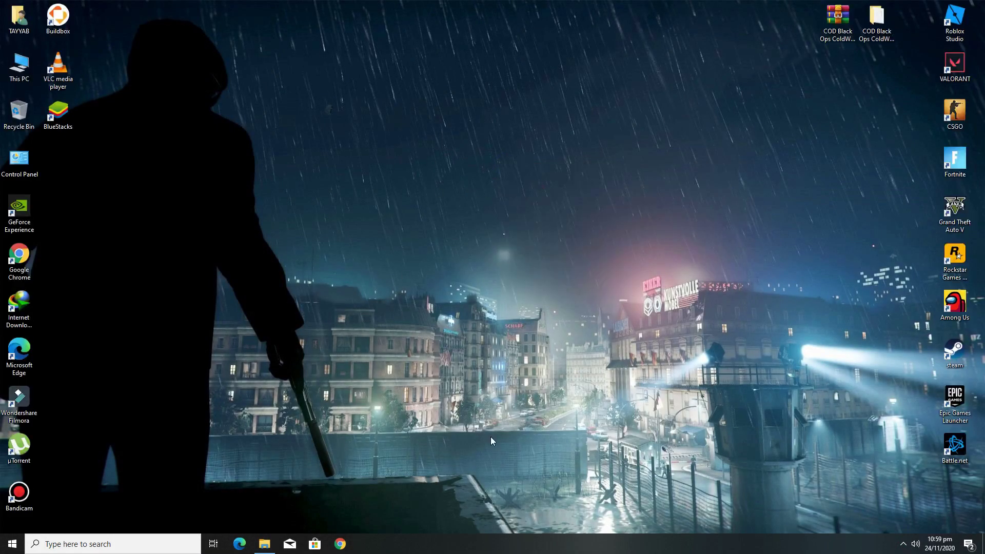
right_click(508, 543)
click(534, 505)
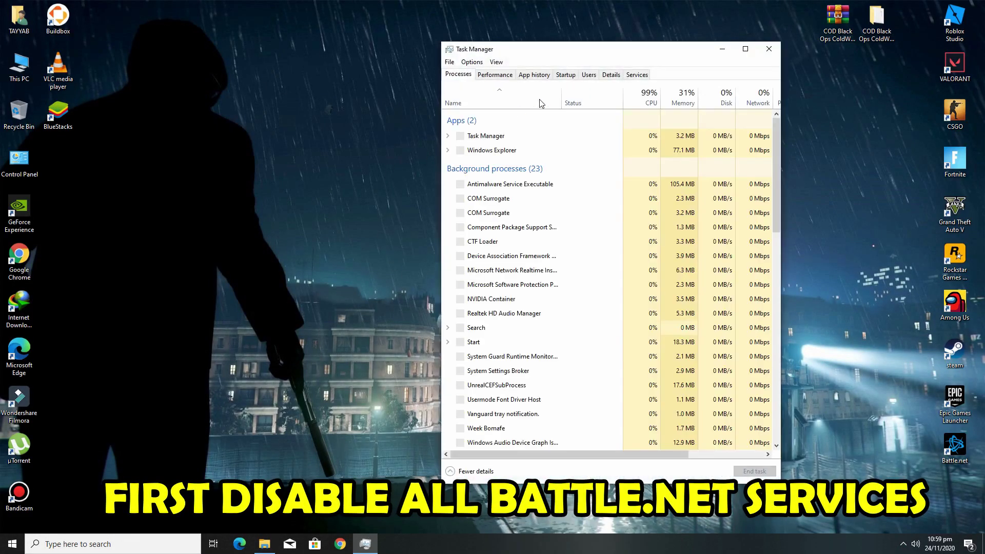
click(743, 49)
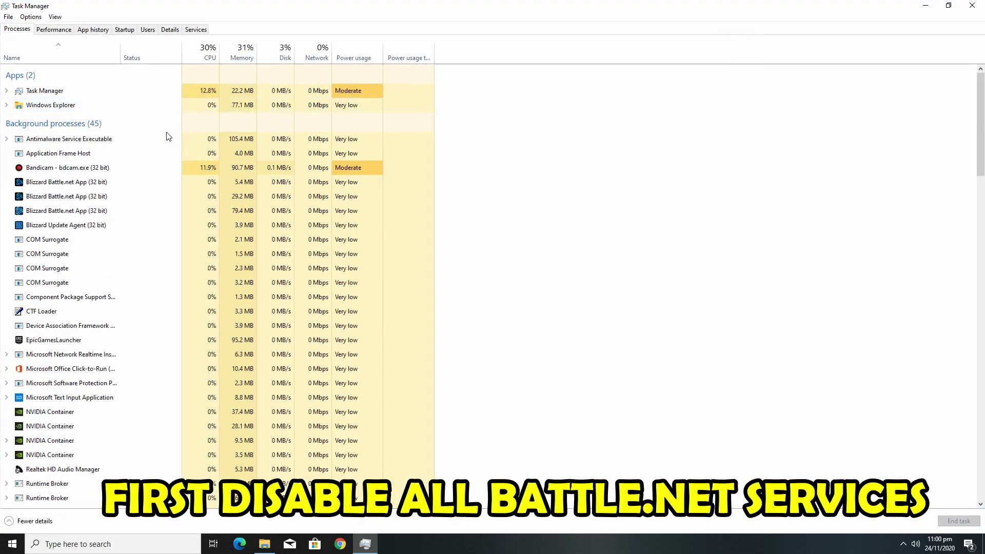
End a Blizzard Battle.net App background process and the Blizzard Update Agent process.
right_click(70, 184)
click(82, 187)
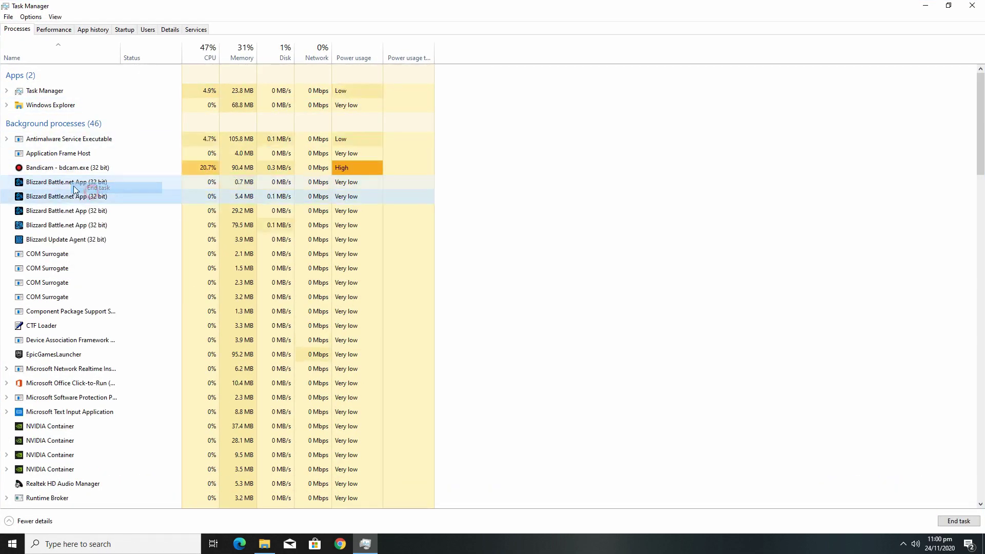
right_click(69, 193)
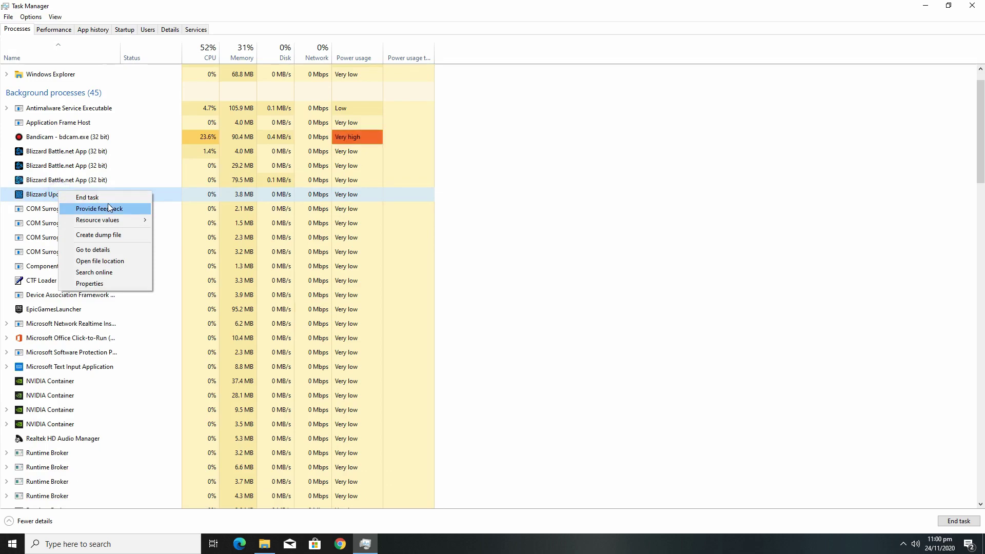
click(108, 200)
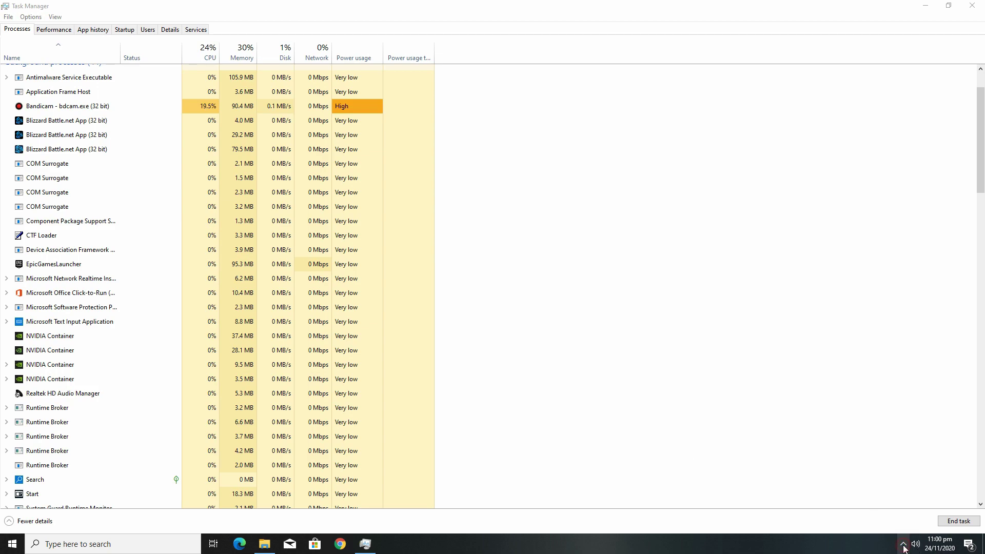
Restore Task Manager to a smaller window and exit Battle.net from its system tray icon.
click(948, 6)
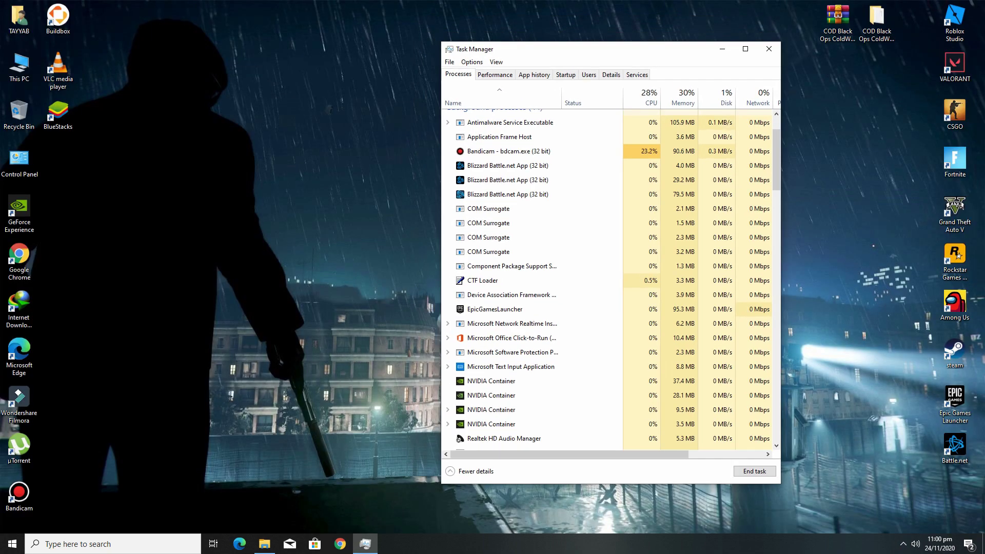
click(903, 545)
right_click(899, 520)
click(838, 471)
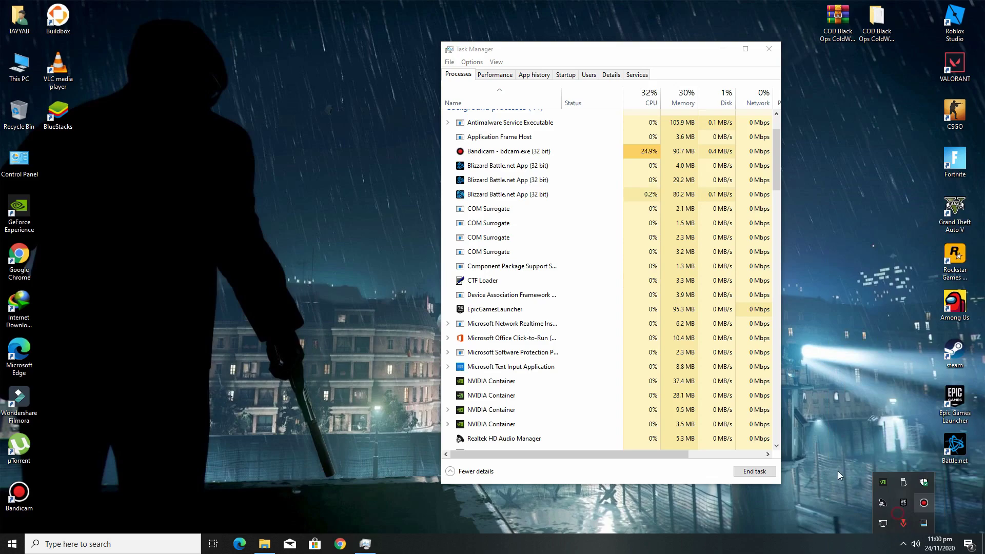
Maximize Task Manager again and end the remaining Blizzard Update Agent process.
click(745, 49)
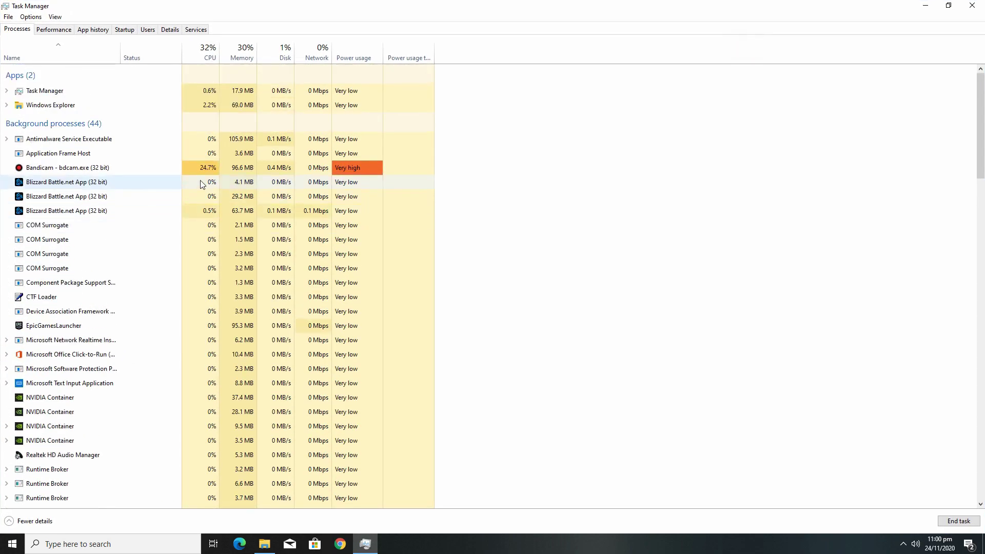
right_click(79, 186)
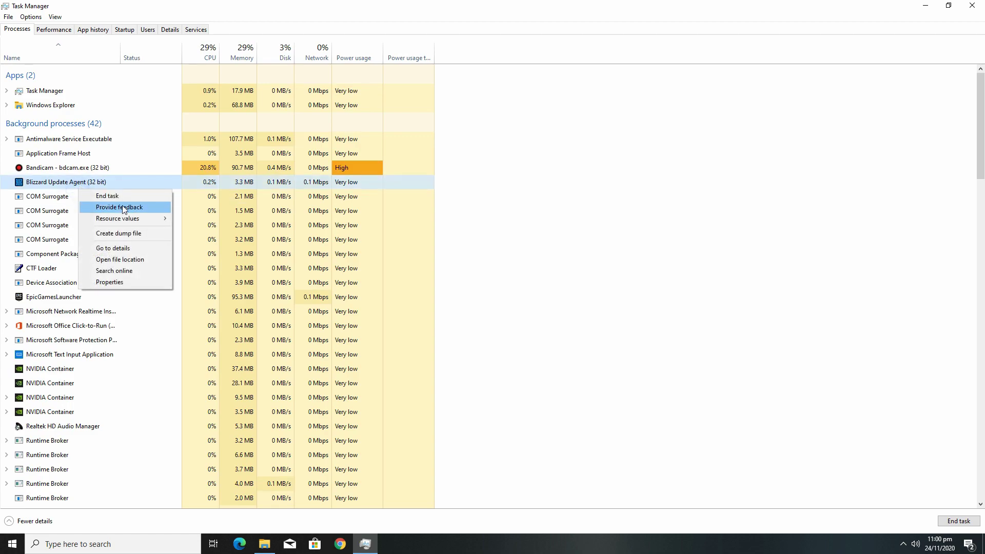
click(123, 197)
Check the running processes and startup apps for leftover Battle.net entries, then close Task Manager and refresh the desktop.
scroll(132, 247, down, 8)
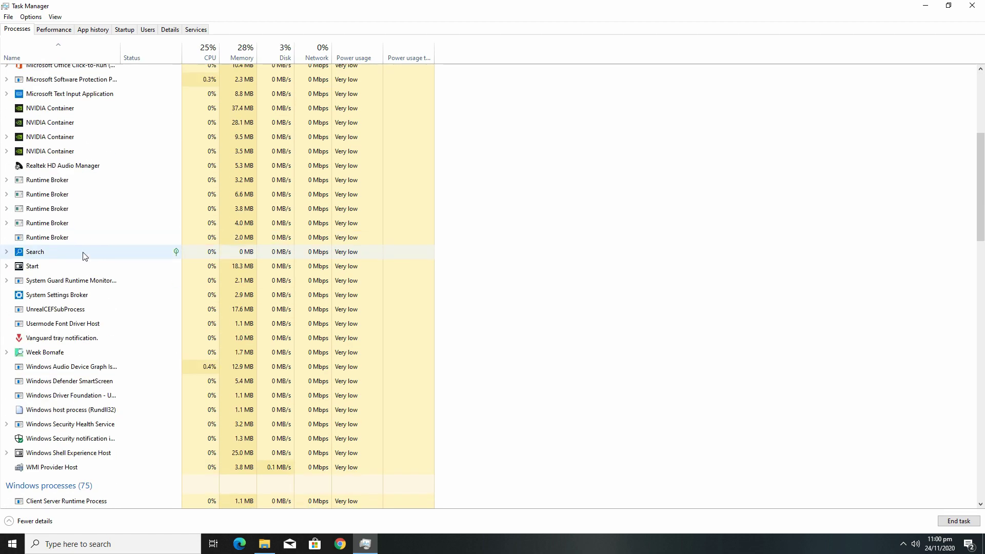
scroll(85, 293, up, 7)
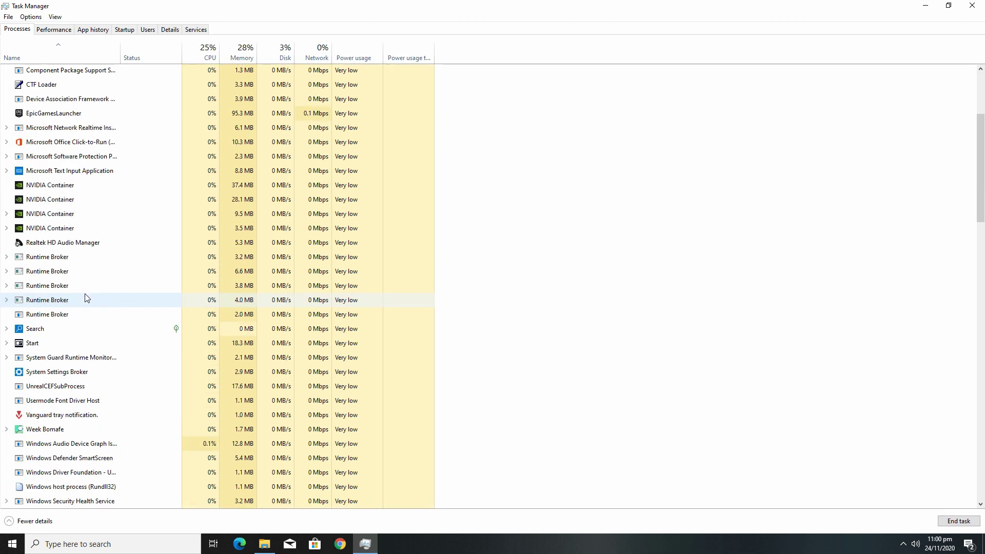
scroll(87, 297, up, 2)
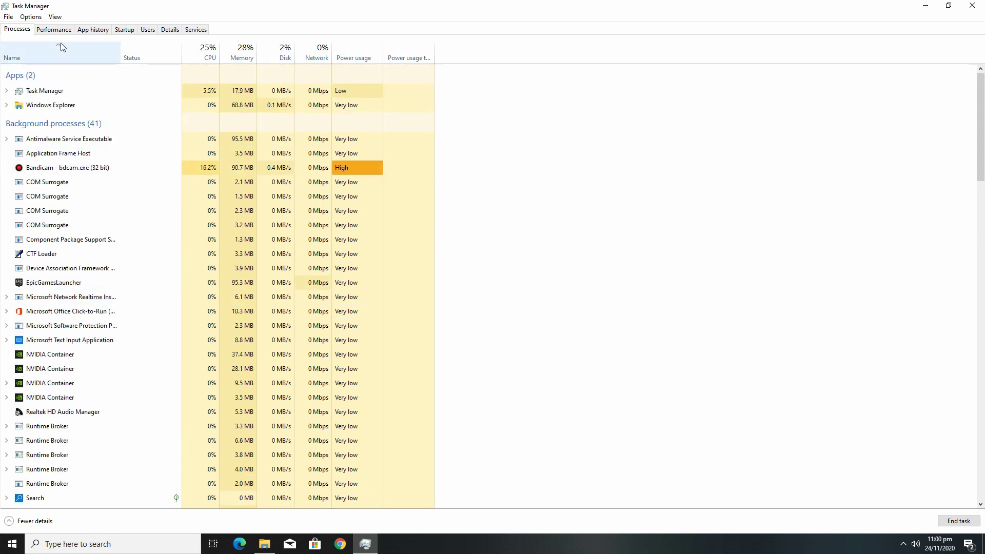
click(54, 31)
click(124, 29)
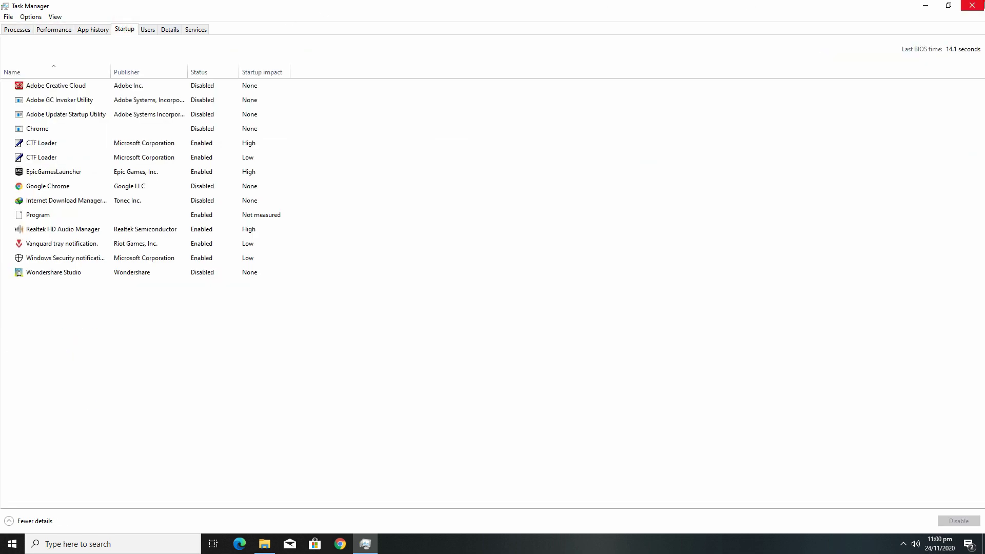
click(972, 5)
right_click(408, 190)
click(431, 221)
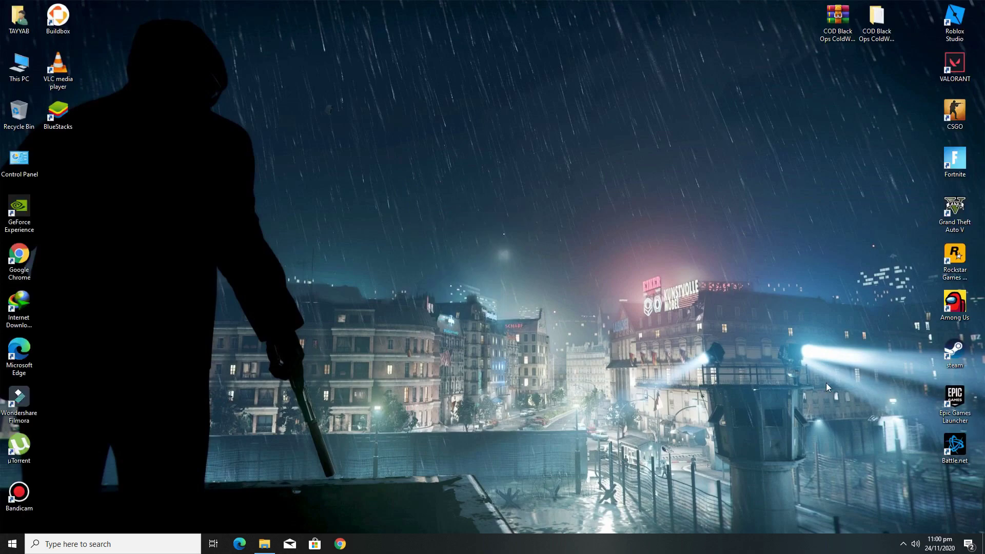
Launch Battle.net from the desktop and open its settings.
double_click(955, 447)
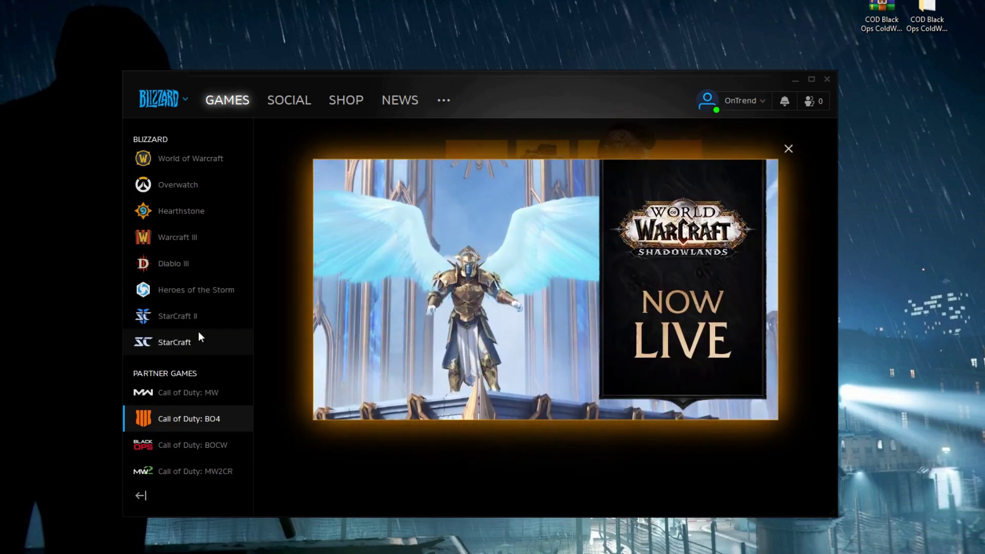
click(187, 101)
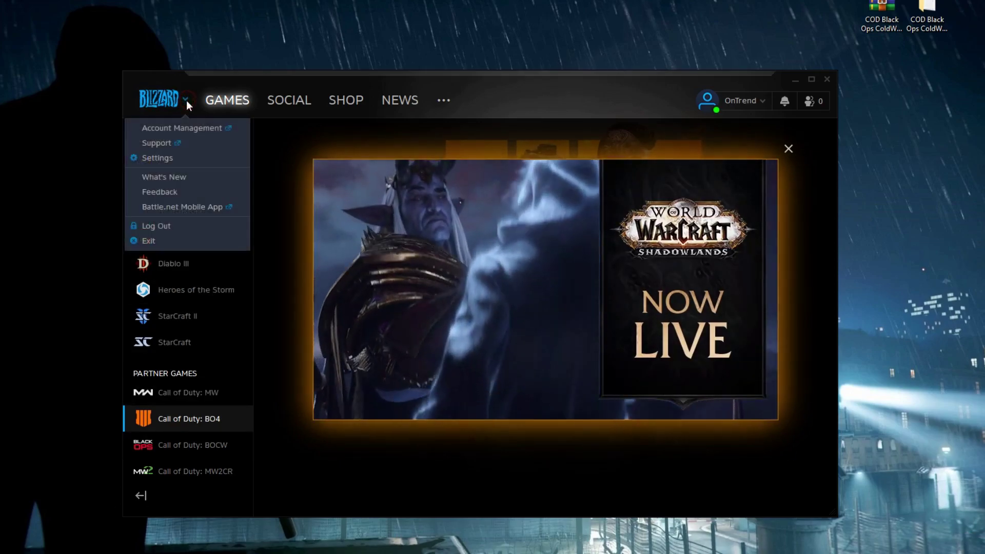
click(171, 157)
drag(511, 94, 537, 73)
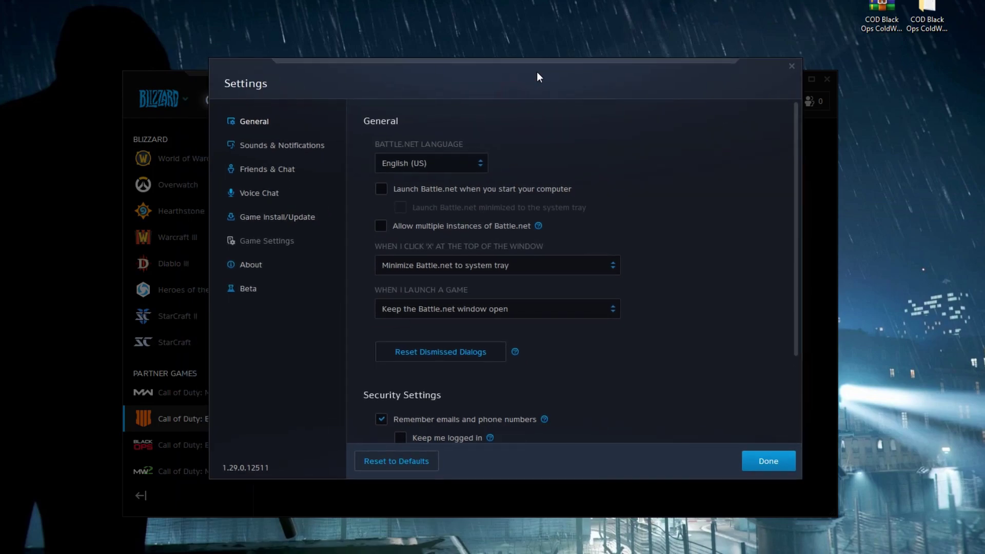
Disable browser hardware acceleration in the advanced settings and restart Battle.net to apply it.
scroll(441, 294, down, 3)
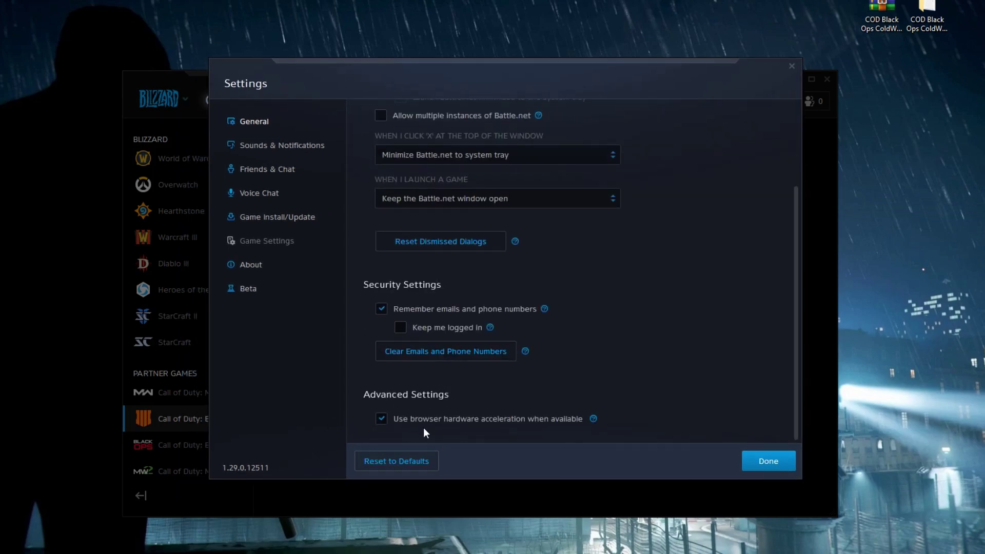
click(384, 419)
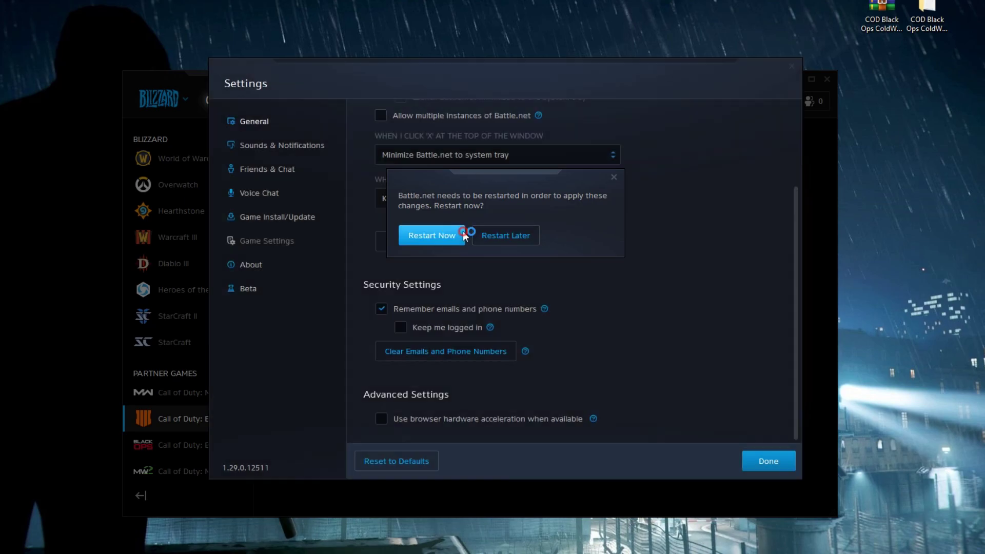
click(459, 235)
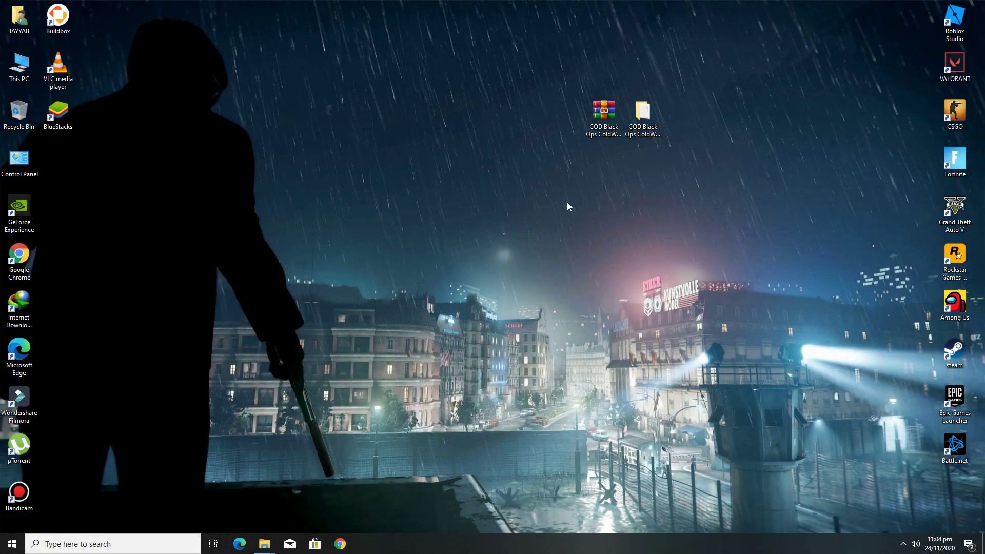
Move the COD Black Ops ColdWar fix archive and its matching folder further left on the desktop, side by side.
click(603, 110)
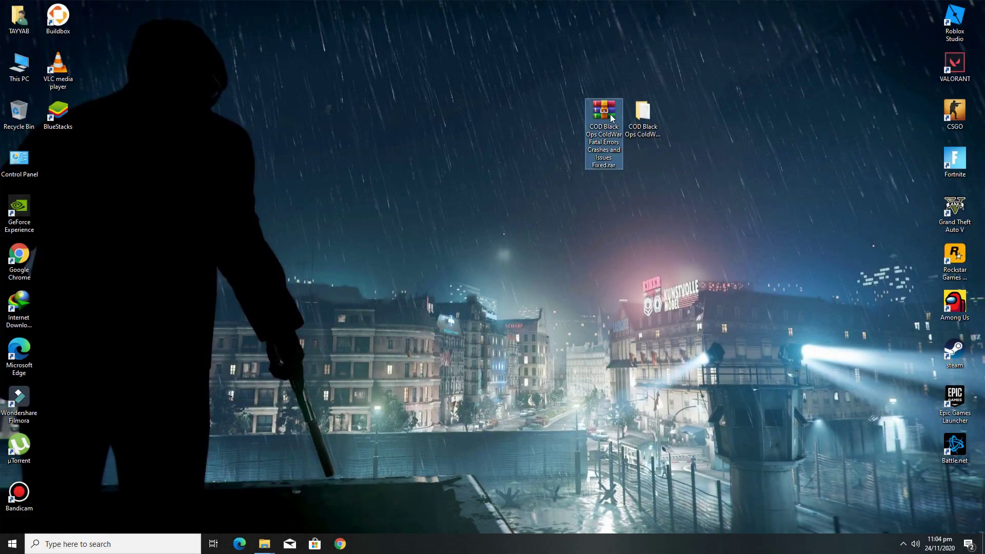
drag(604, 111, 565, 111)
click(580, 210)
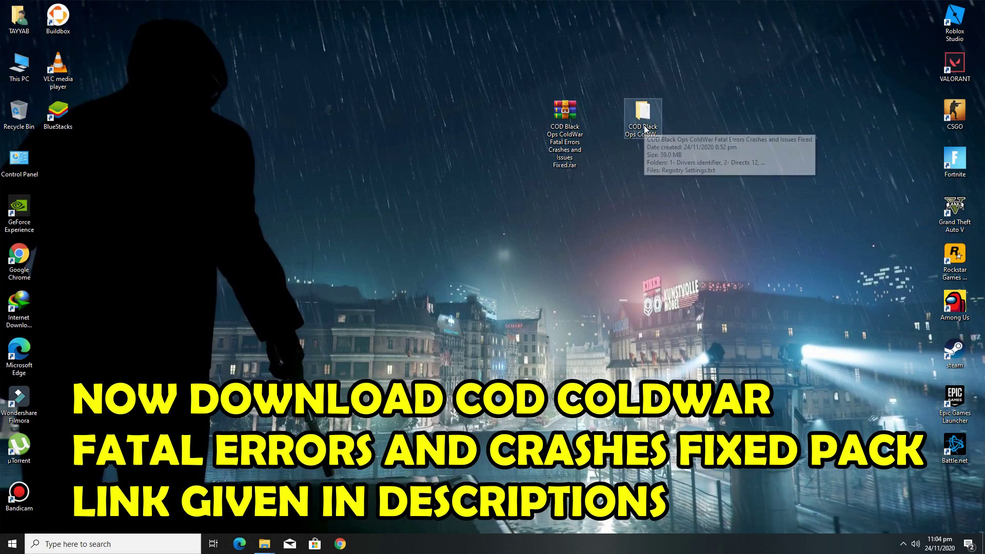
click(641, 111)
drag(641, 110, 602, 116)
Extract the COD Black Ops ColdWar Fatal Errors Crashes and Issues Fixed.rar archive on the desktop.
click(569, 124)
right_click(566, 120)
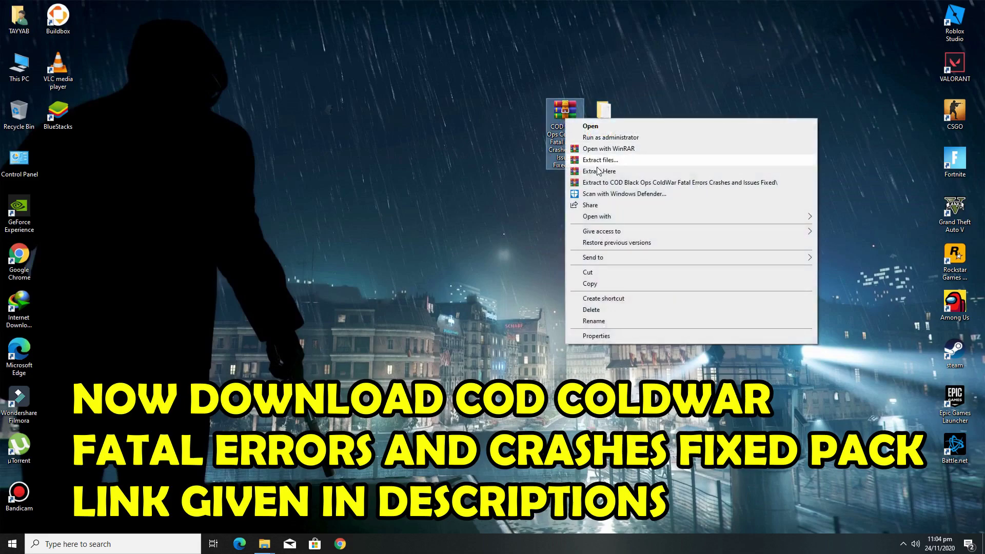
click(590, 177)
click(472, 323)
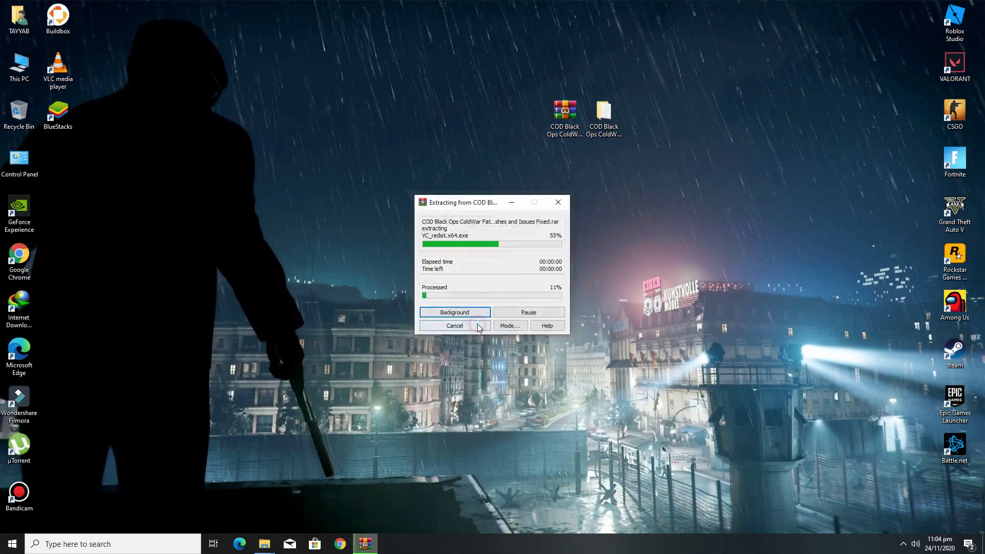
Run driveridentifier_setup.exe from the "1- Drivers identifier" subfolder of the extracted fix folder.
double_click(606, 117)
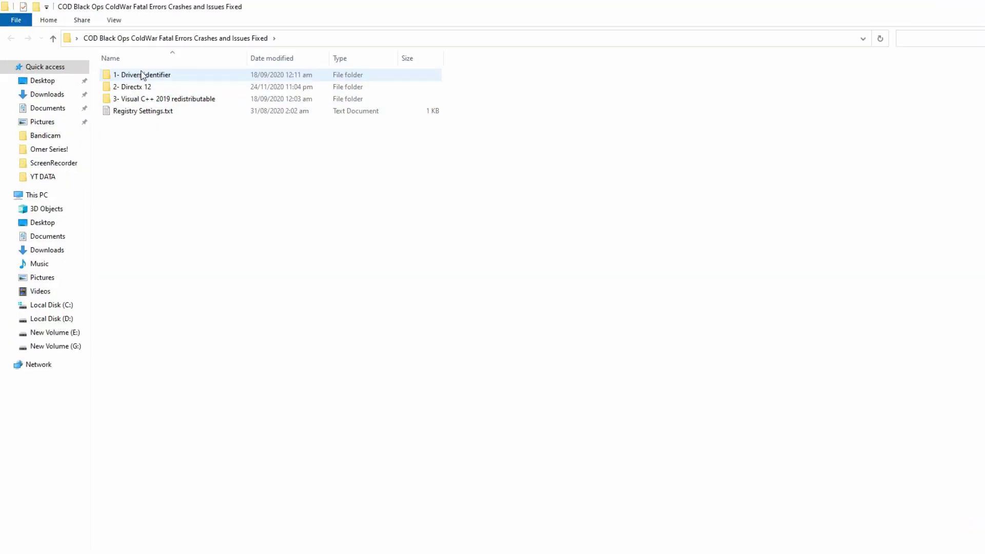
double_click(143, 75)
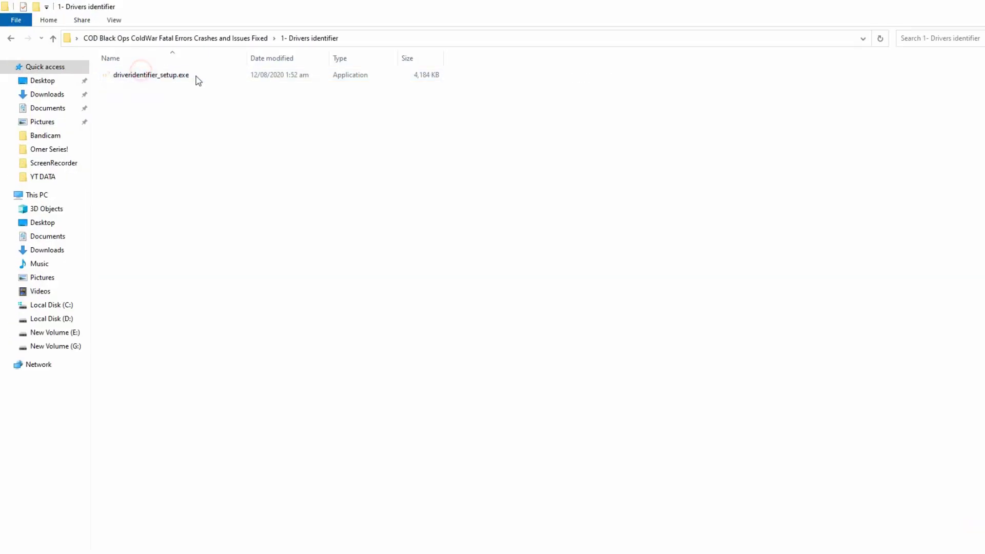
double_click(165, 78)
right_click(151, 76)
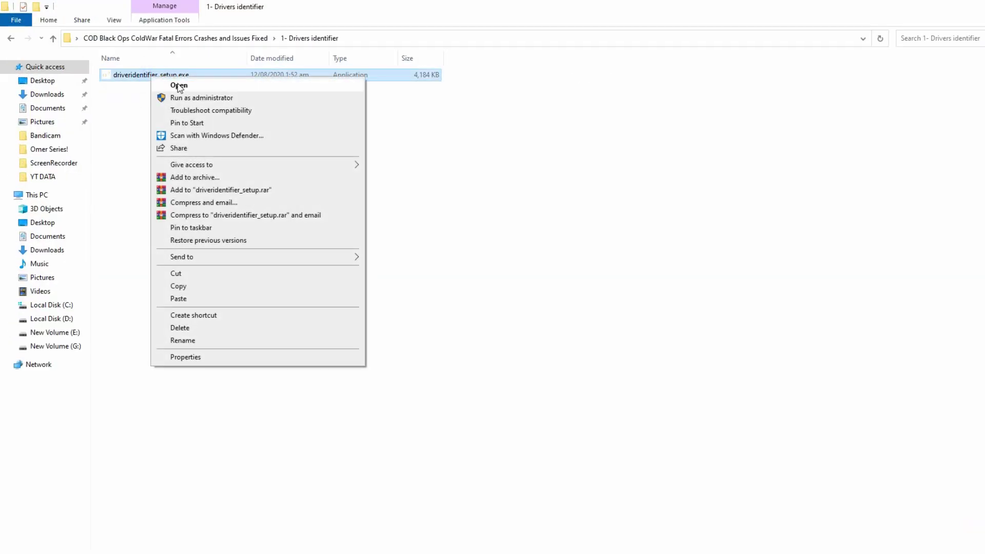
click(182, 85)
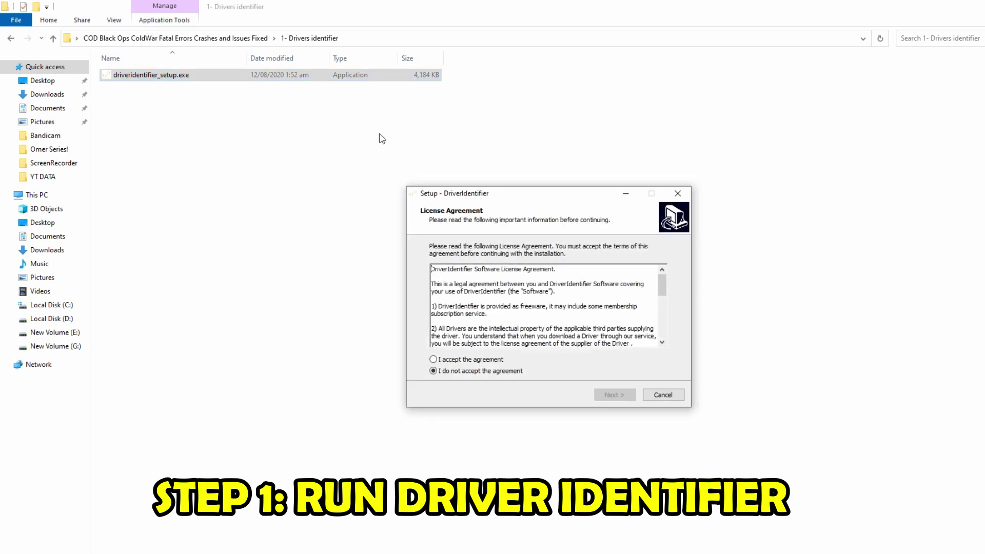
Accept the DriverIdentifier license agreement, continue through the setup, and start a driver scan.
click(481, 360)
click(619, 395)
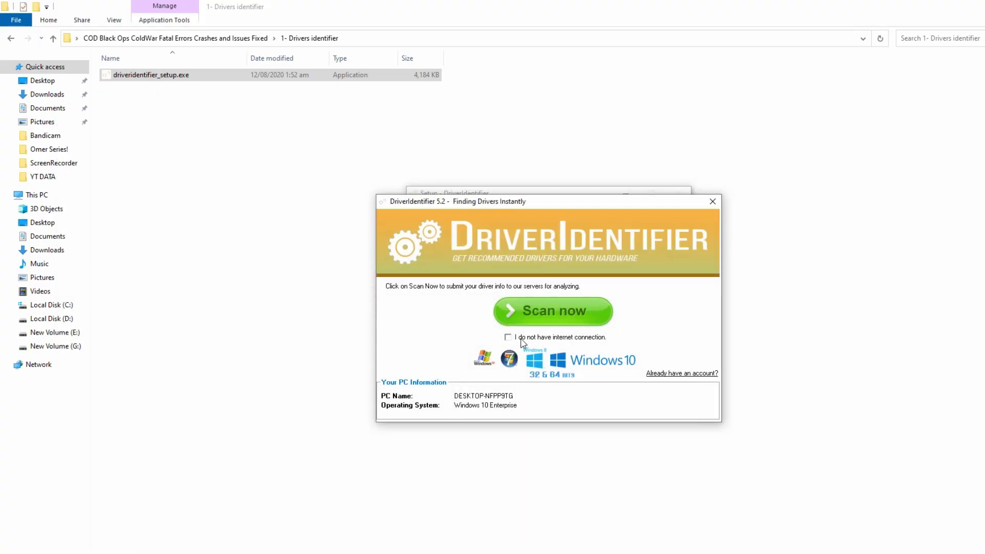
click(612, 193)
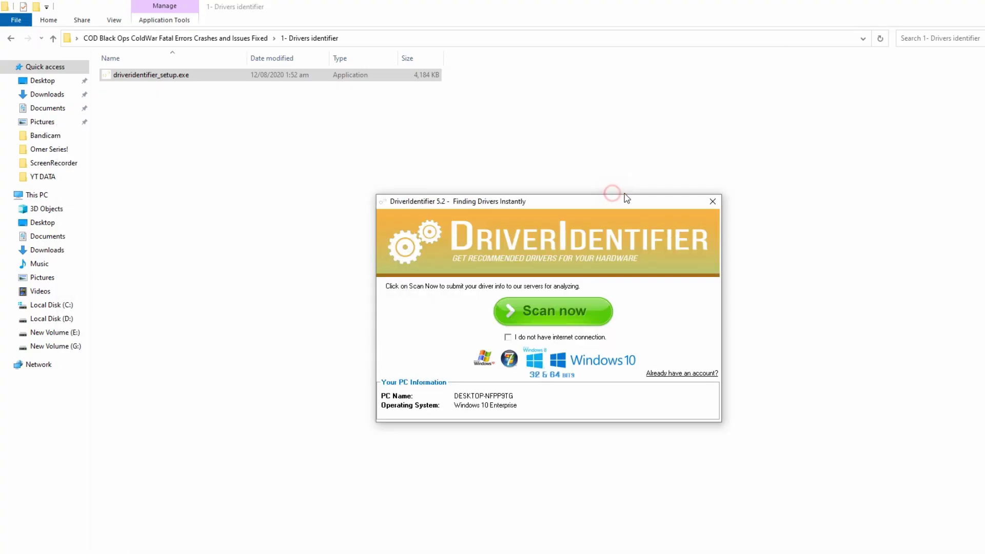
click(560, 322)
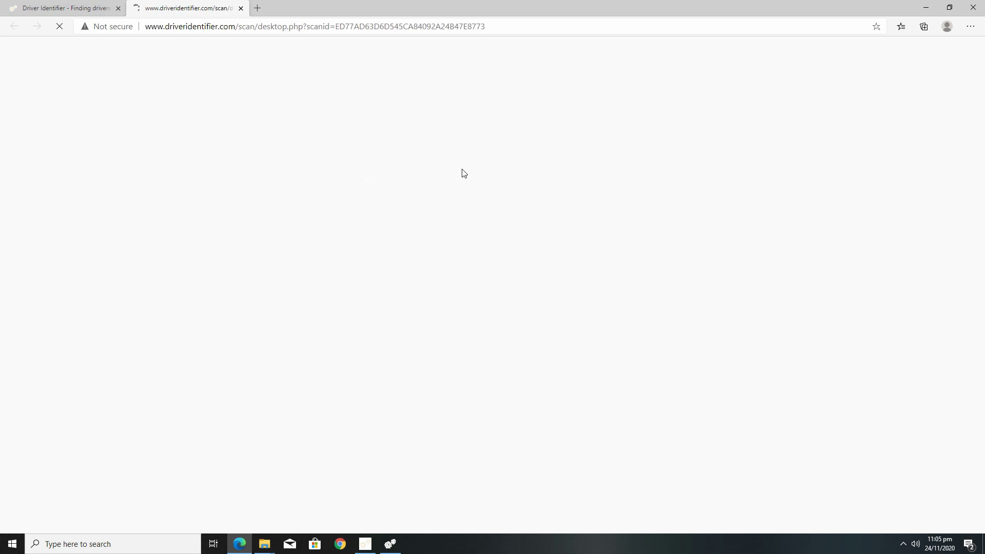
Examine the driver scan results for outdated drivers, including the NVIDIA GeForce GTX 950 display driver entry.
scroll(650, 245, down, 2)
scroll(650, 245, down, 1)
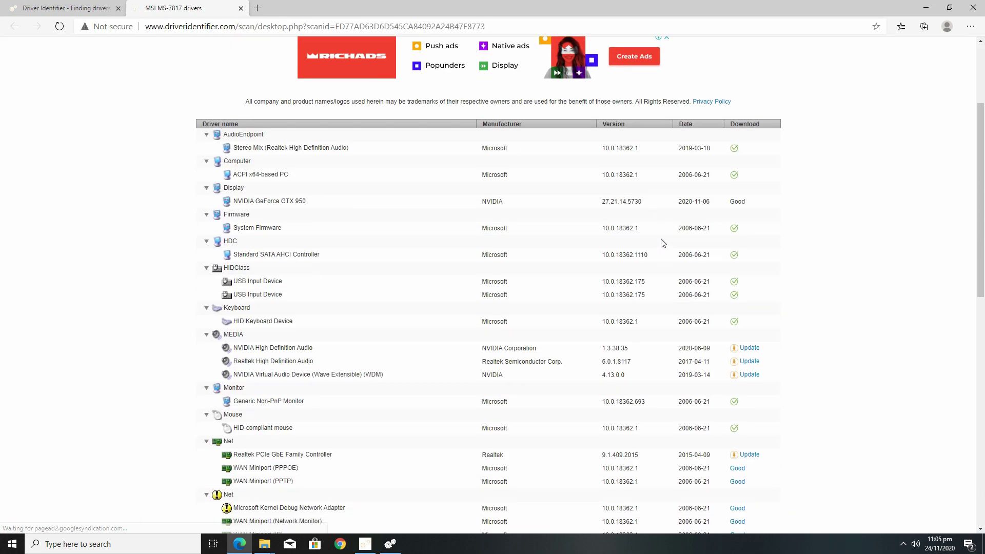
click(735, 148)
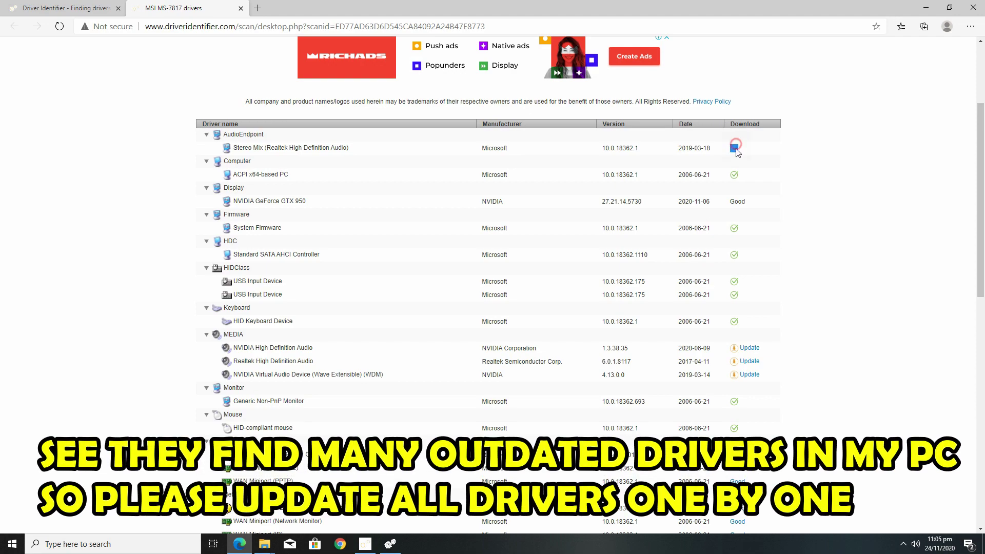
drag(220, 204, 717, 205)
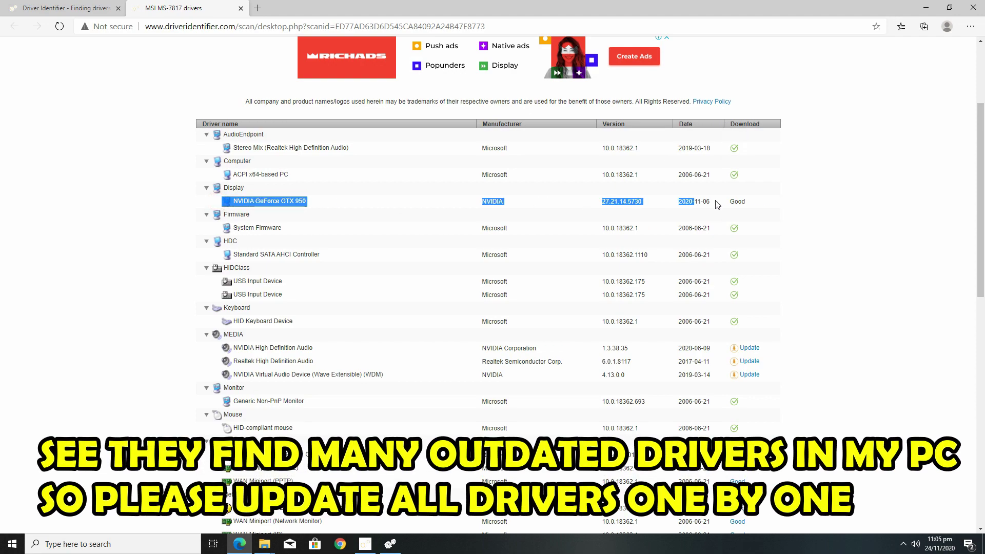
Examine the rest of the driver scan results, from the media and network devices through the system devices, for entries offering updates.
click(755, 205)
scroll(328, 272, down, 1)
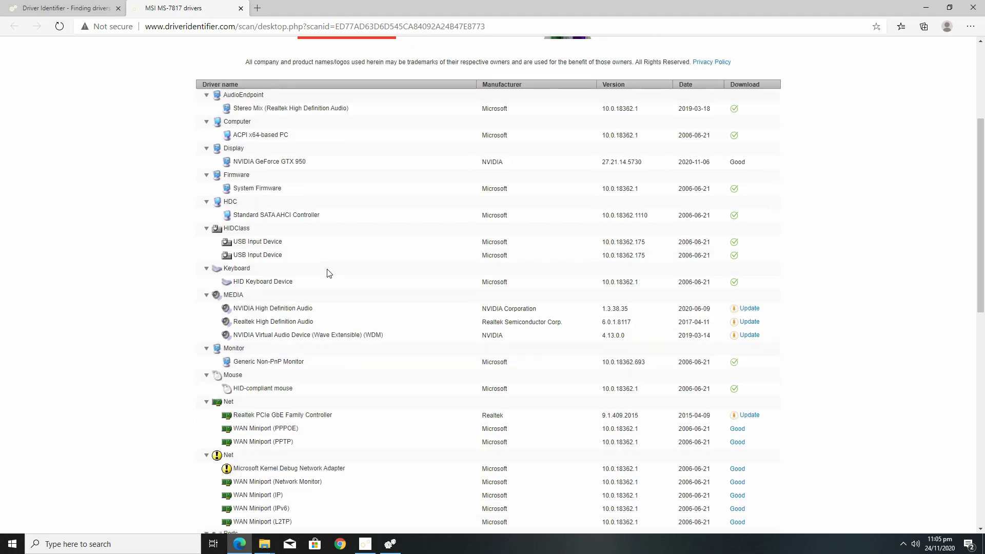
drag(222, 263, 708, 436)
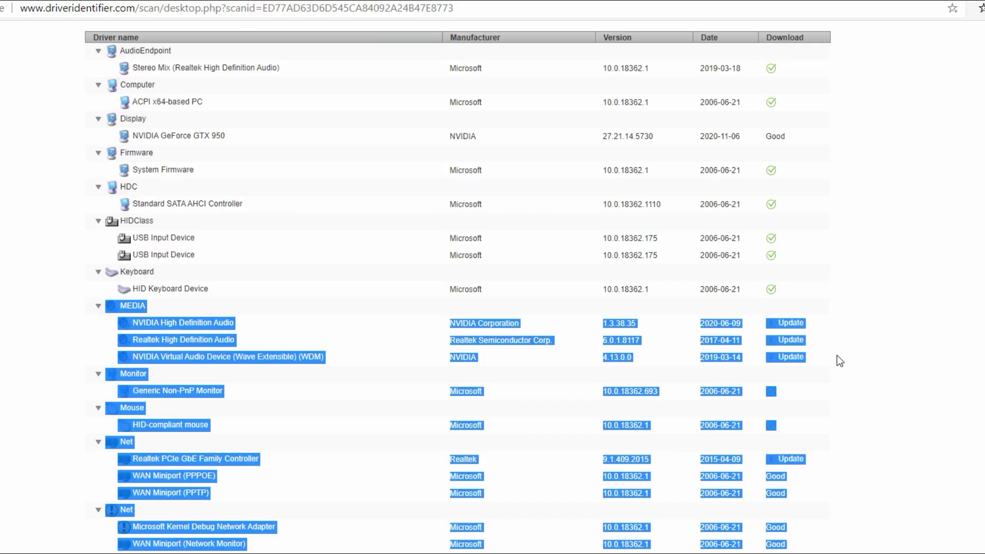
click(854, 294)
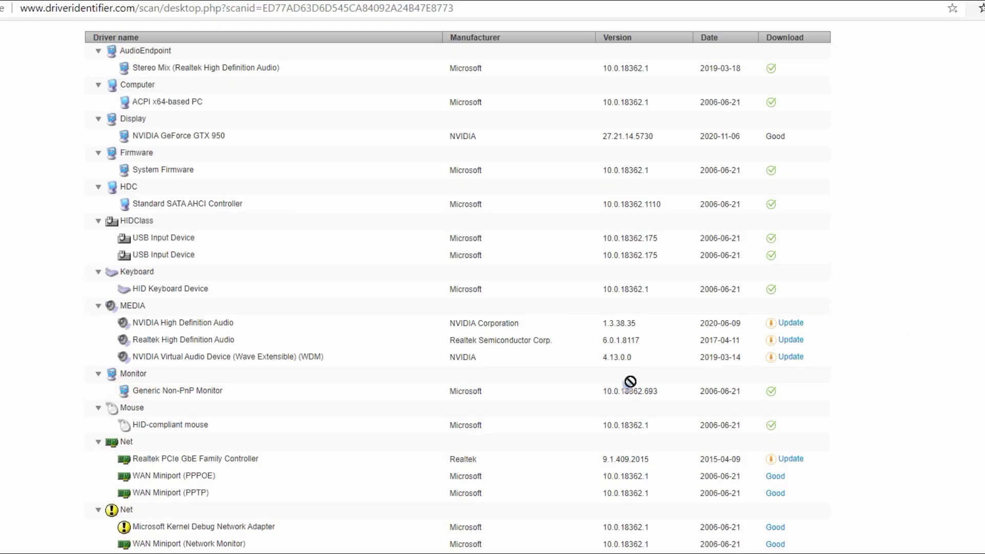
scroll(785, 173, down, 3)
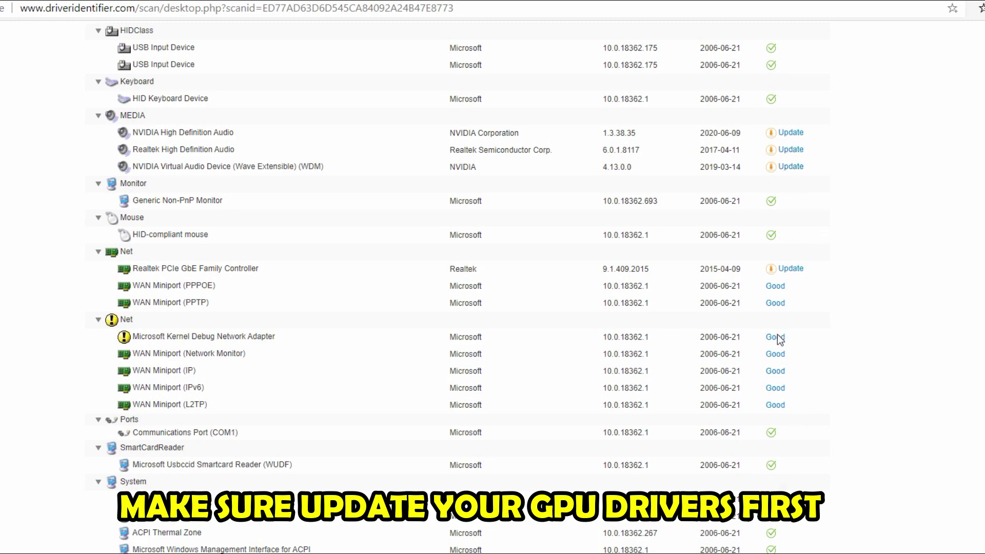
scroll(780, 339, down, 3)
scroll(817, 411, down, 3)
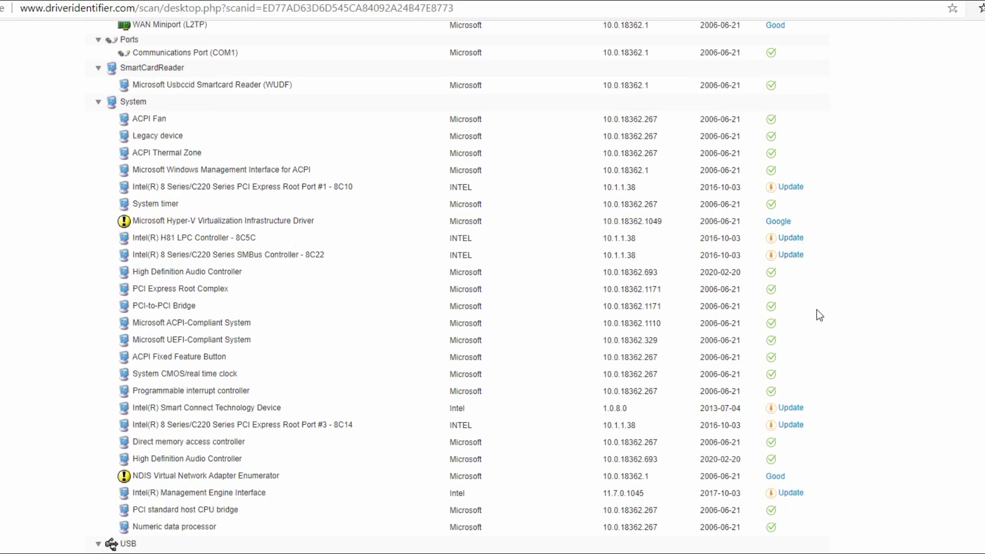
scroll(782, 416, down, 1)
scroll(796, 408, up, 15)
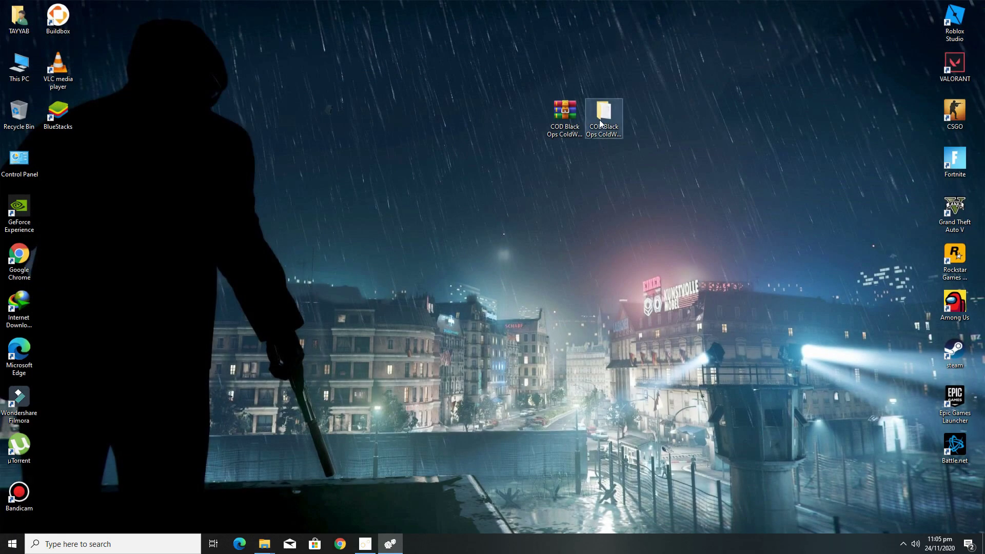
Run dxwebsetup.exe from the "2- Directx 12" subfolder of the extracted fix folder on the desktop.
double_click(600, 123)
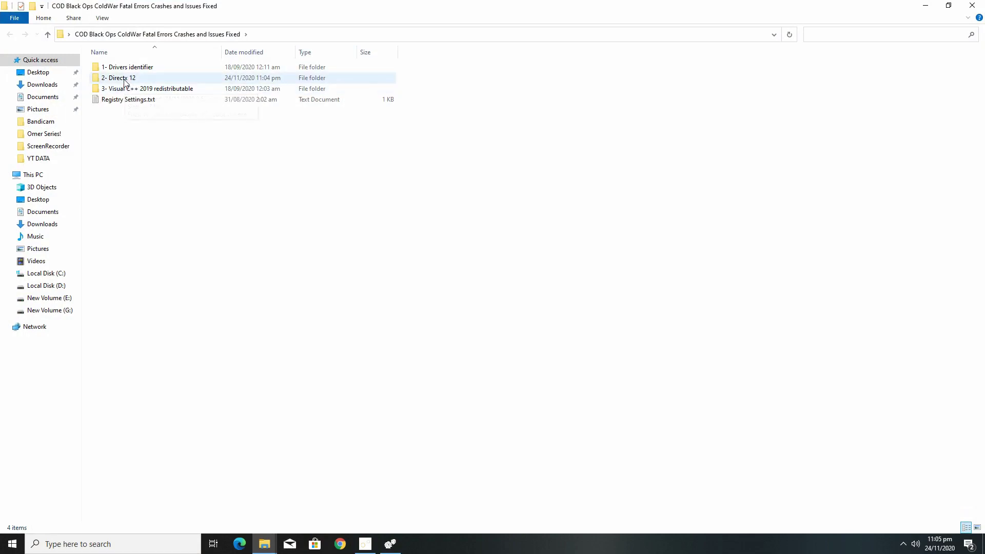
double_click(123, 78)
double_click(129, 68)
right_click(129, 69)
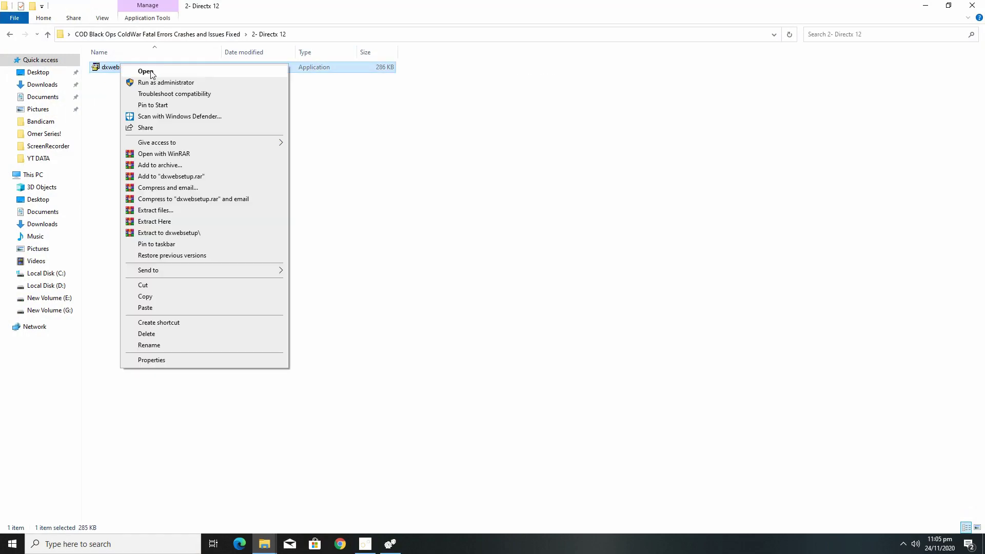
click(152, 70)
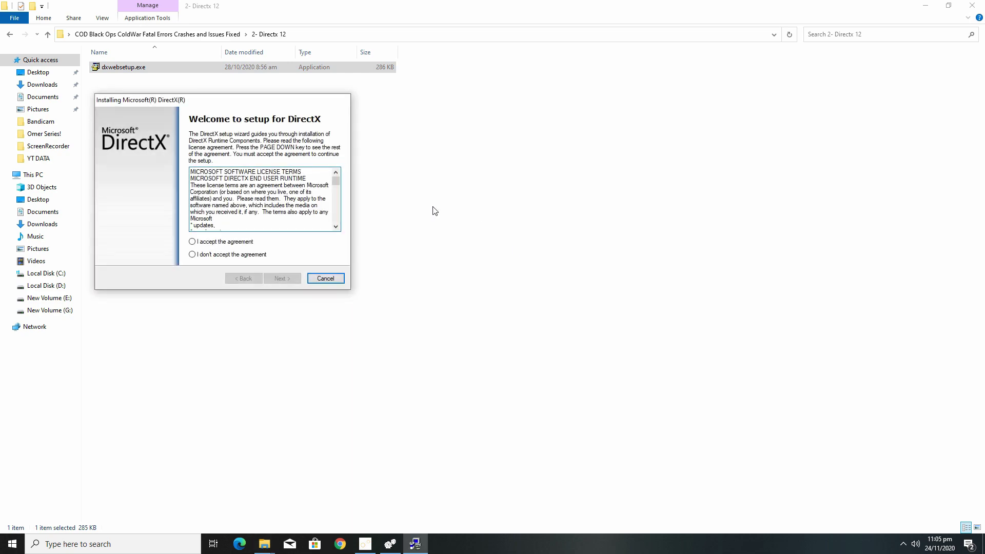
Accept the DirectX license agreement, opt out of installing the Bing Bar, and complete the setup wizard.
drag(218, 97, 537, 114)
click(534, 258)
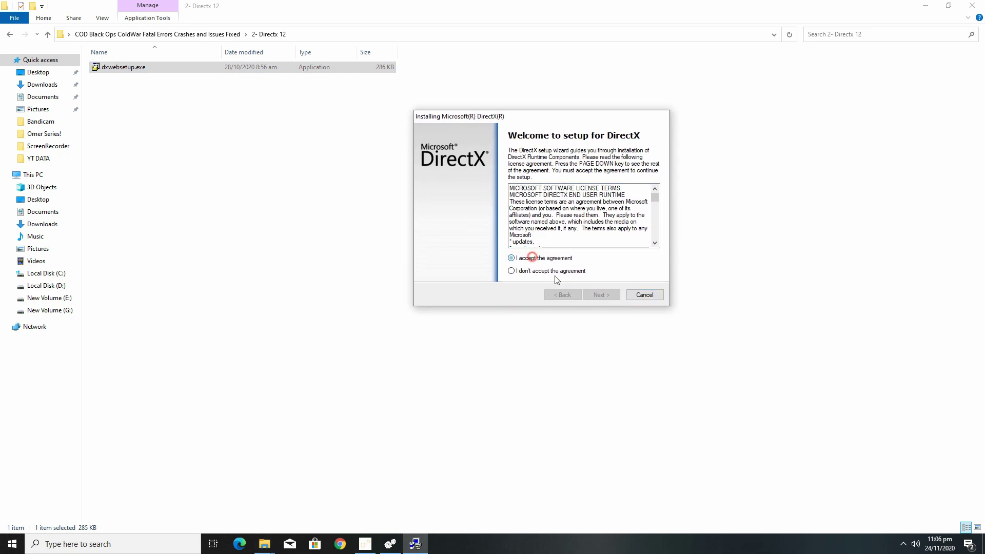
click(600, 296)
click(505, 223)
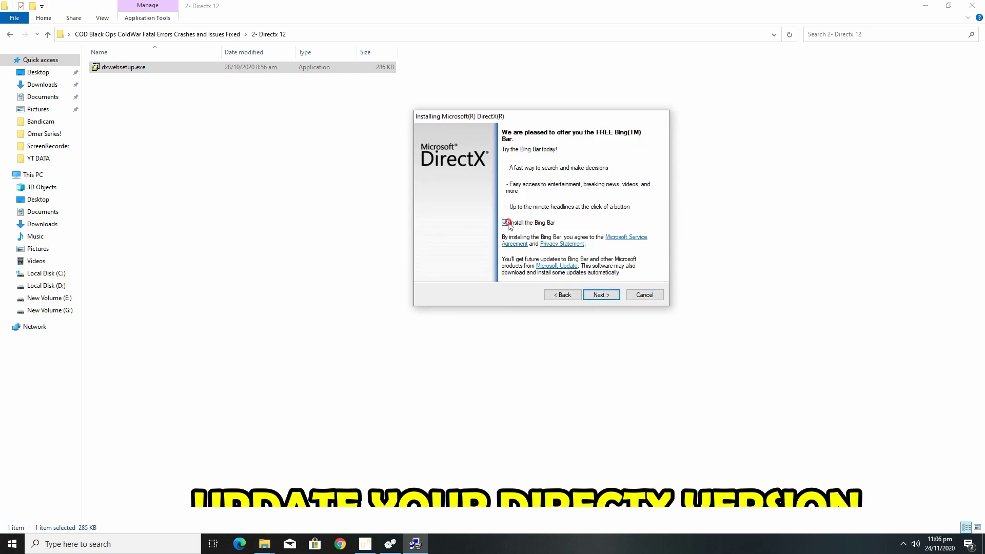
click(600, 295)
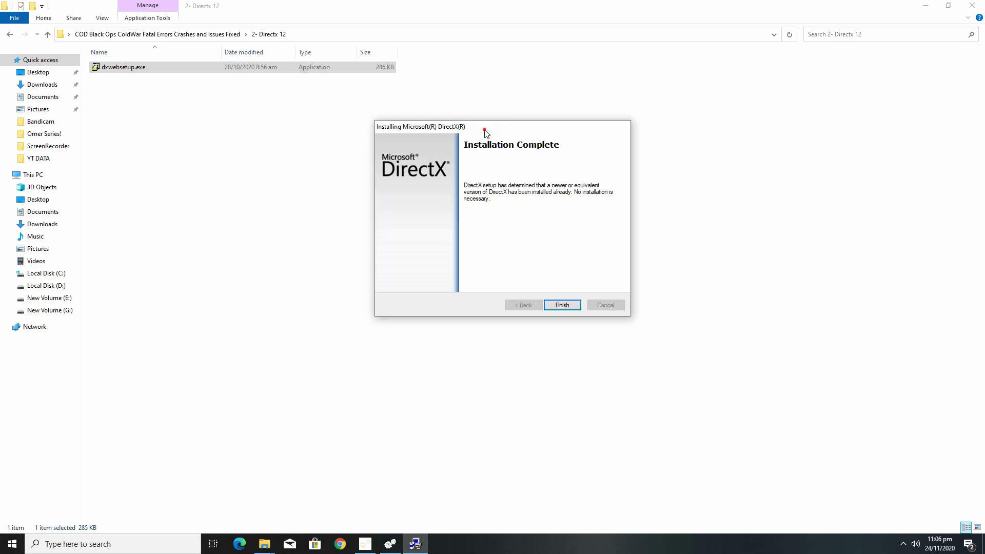
drag(487, 133, 450, 168)
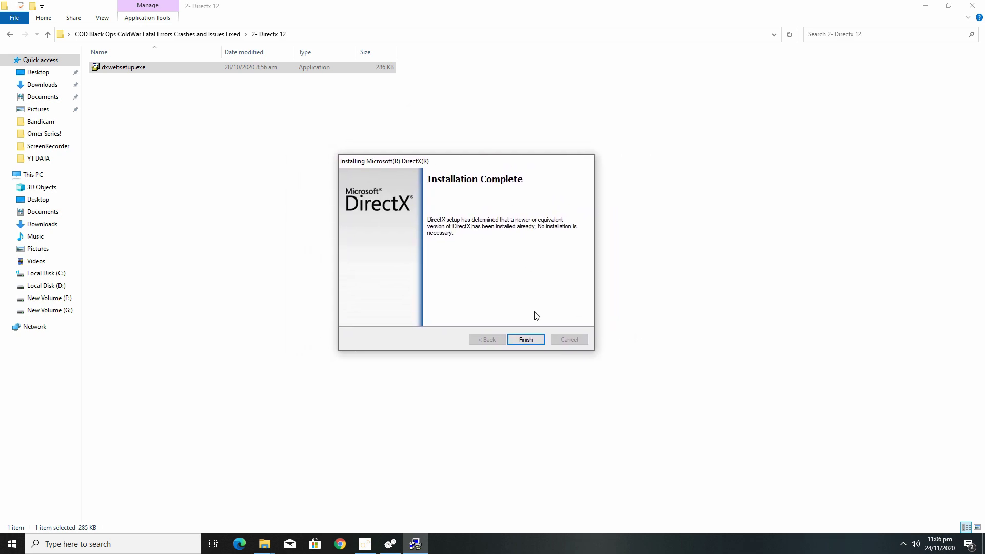
click(528, 341)
Open Registry Settings.txt from the main fix folder and minimize the folder window to show the instructions over the desktop.
click(8, 36)
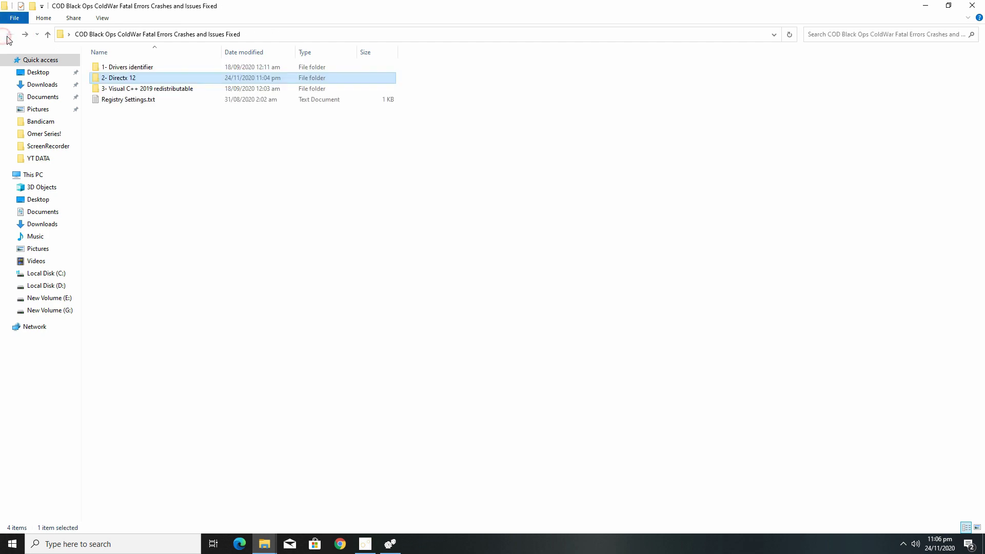
click(172, 149)
double_click(143, 100)
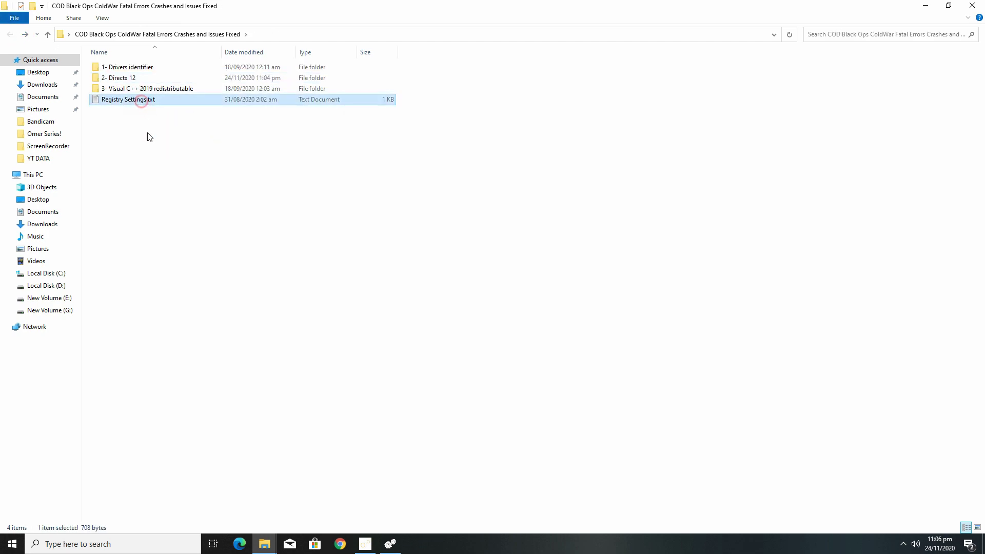
click(925, 5)
drag(569, 203, 547, 108)
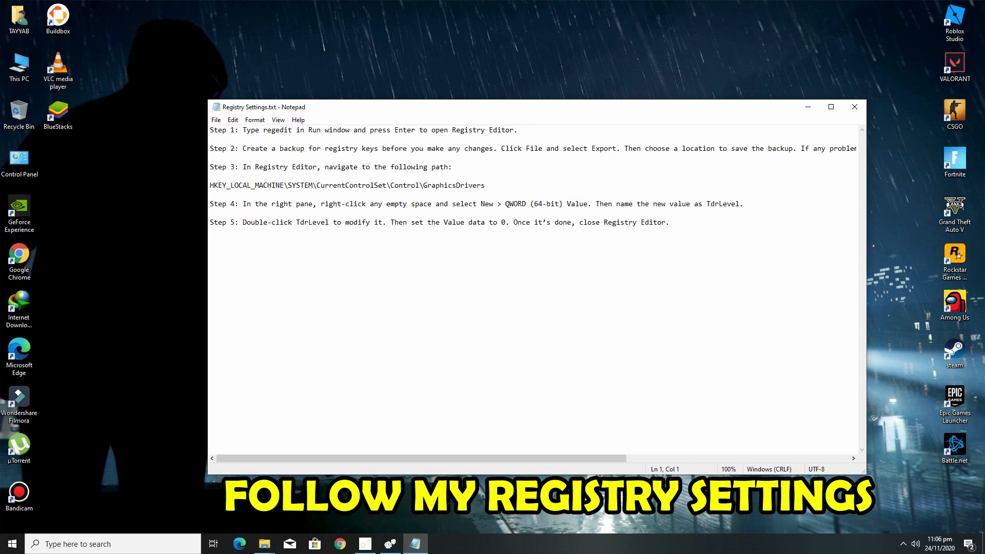
Open the Windows Run dialog and launch the Registry Editor with the regedit command.
click(63, 544)
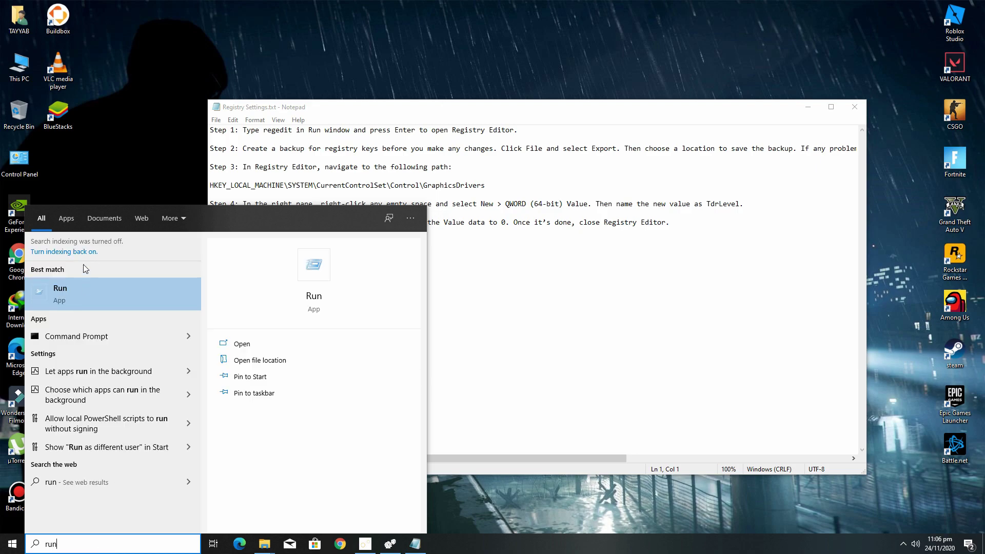
click(71, 292)
drag(109, 430, 500, 266)
click(480, 305)
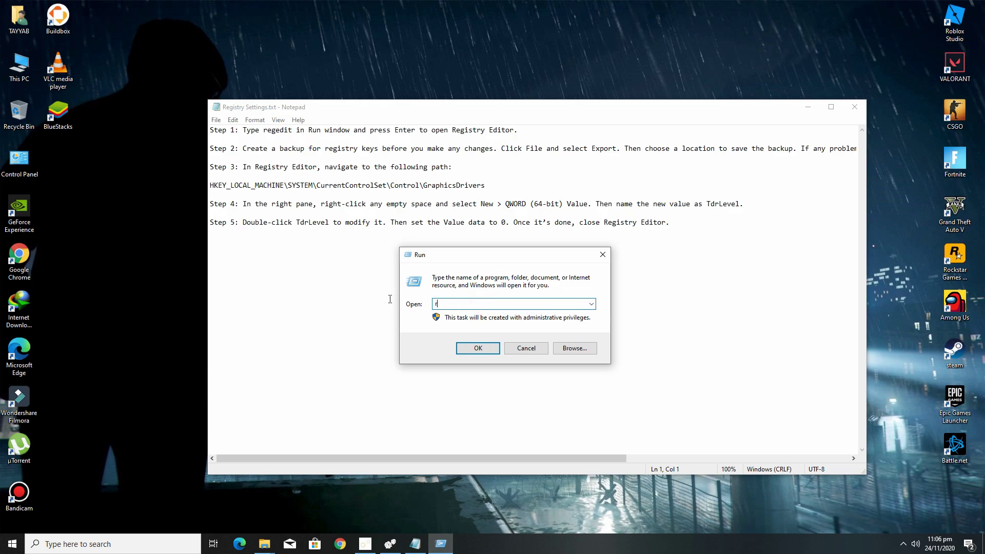
text(reg)
text(edit)
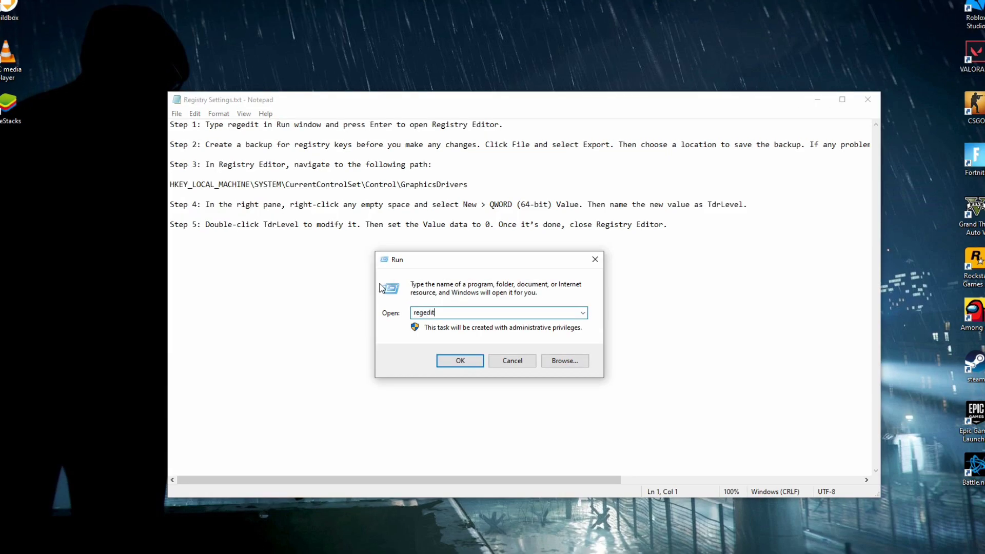
drag(498, 261, 512, 257)
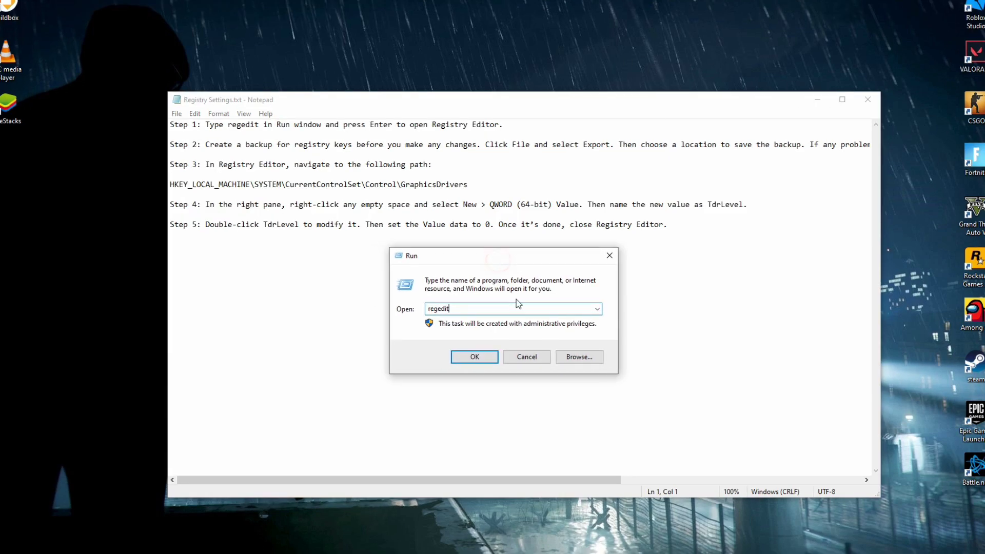
click(481, 357)
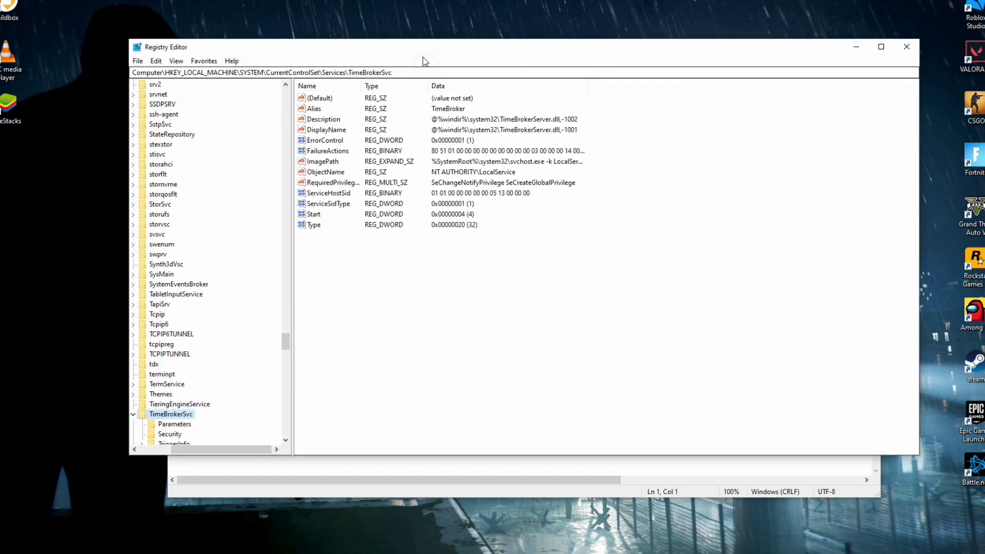
Collapse the registry tree back to the root hives and move the Registry Editor window clear of the path in the notes.
drag(422, 57, 483, 69)
click(193, 427)
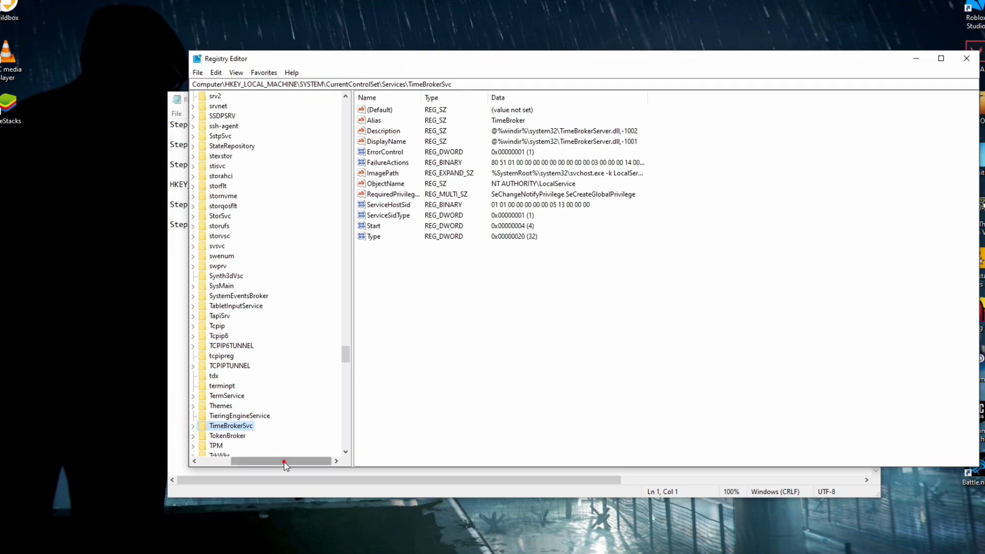
drag(286, 465, 255, 465)
drag(345, 354, 345, 107)
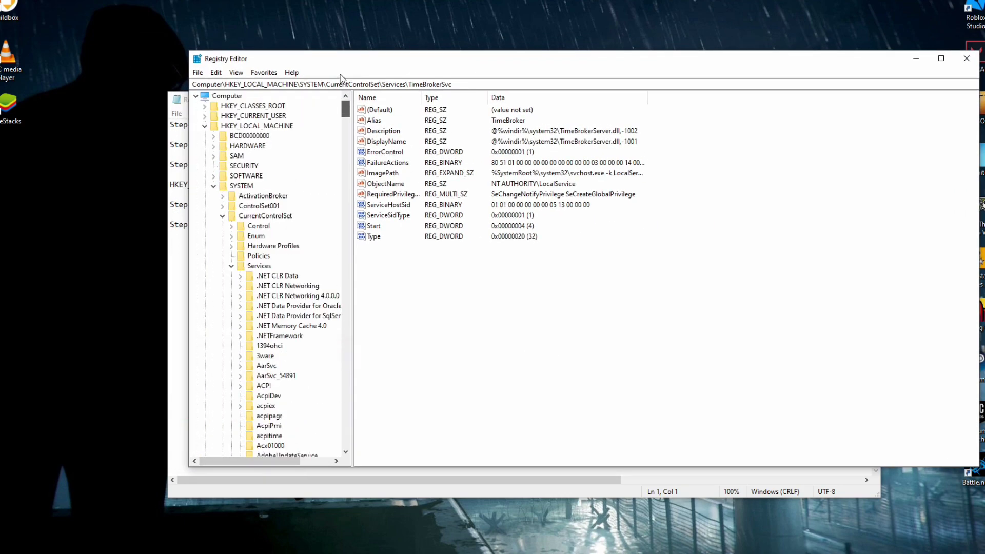
click(230, 266)
click(222, 216)
click(213, 185)
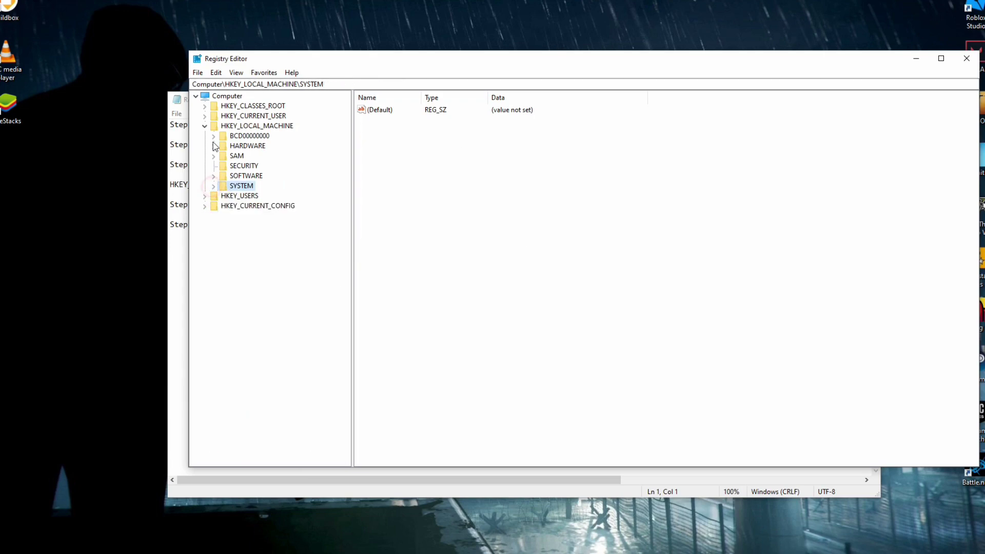
click(205, 126)
drag(296, 62, 302, 208)
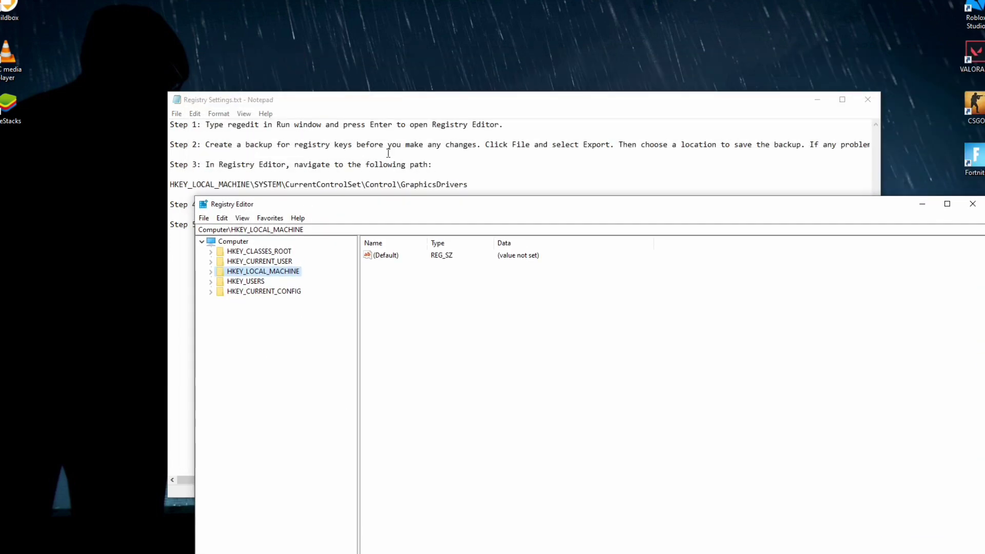
Copy the path HKEY_LOCAL_MACHINE\SYSTEM\CurrentControlSet\Control\GraphicsDrivers from Registry Settings.txt and minimize the notes.
click(442, 100)
drag(473, 185, 183, 185)
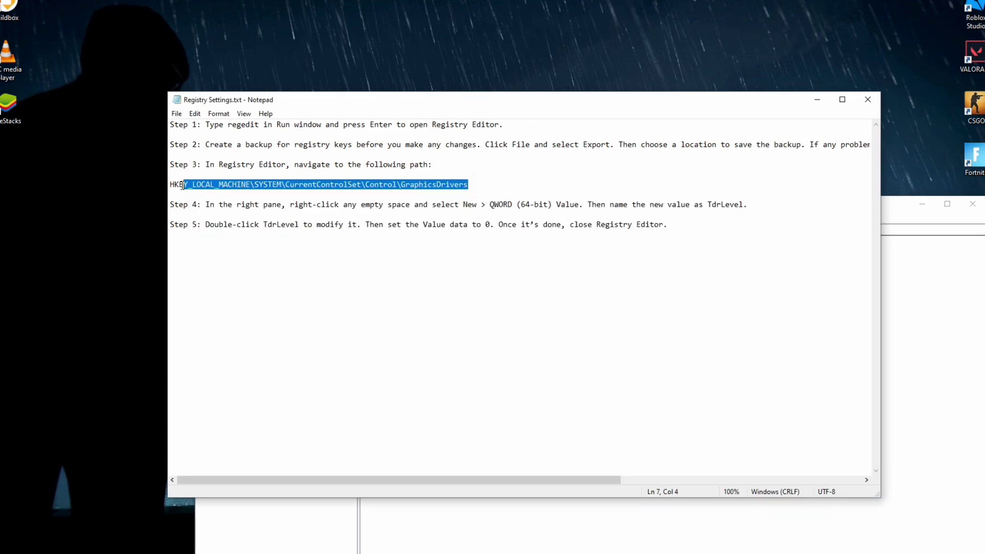
right_click(233, 183)
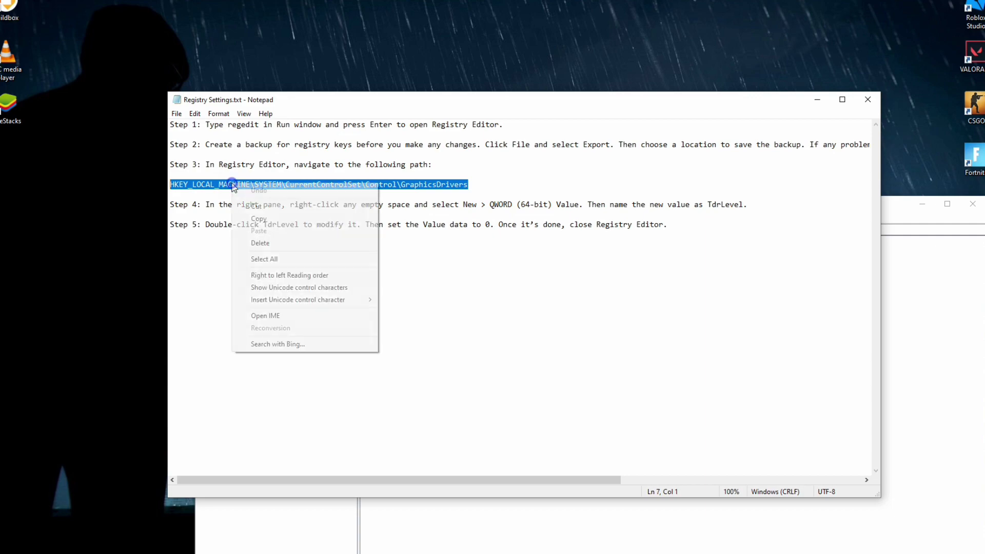
click(269, 220)
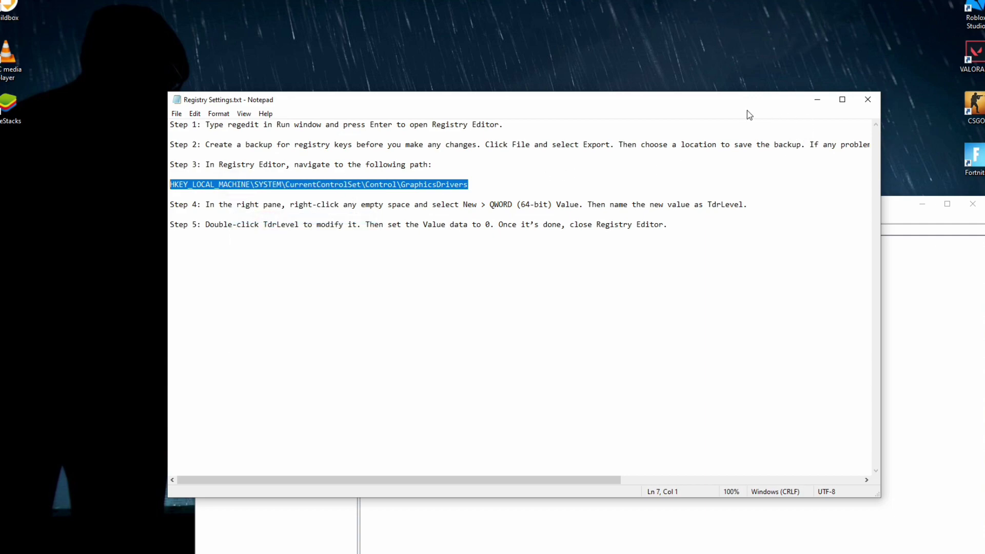
click(817, 100)
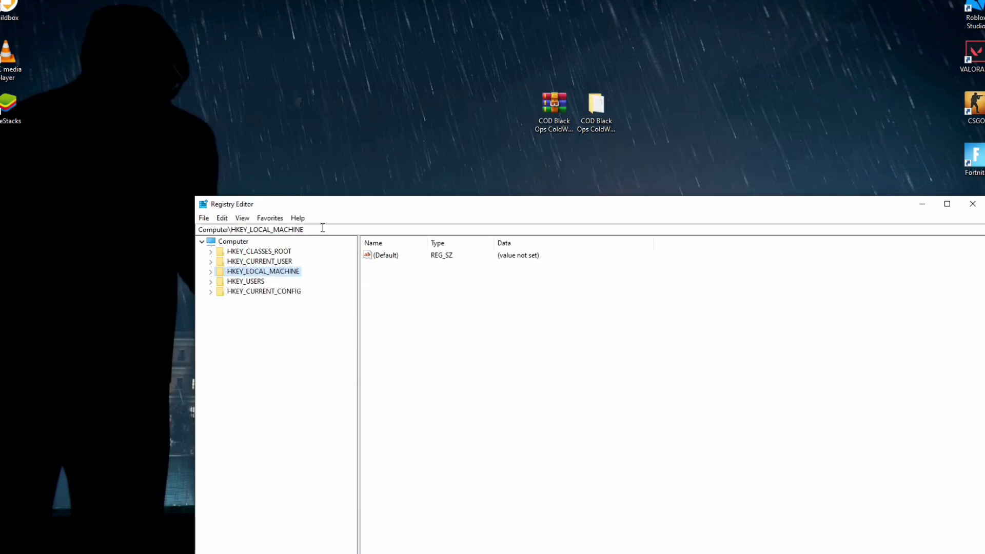
Go to the copied path Computer\HKEY_LOCAL_MACHINE\SYSTEM\CurrentControlSet\Control\GraphicsDrivers in the Registry Editor and reposition its window to show the key's contents.
drag(323, 227, 232, 226)
key(BackSpace)
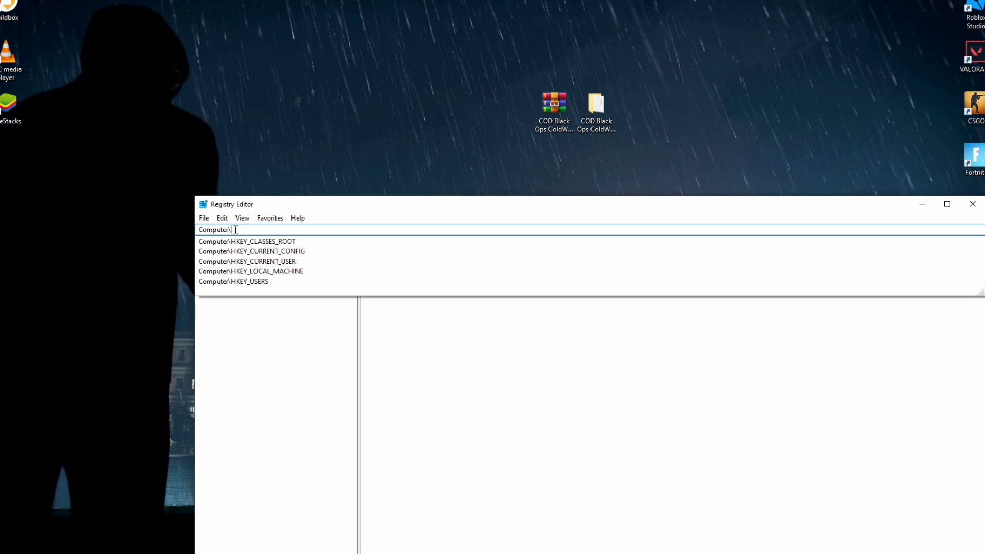
right_click(234, 231)
click(266, 280)
key(Return)
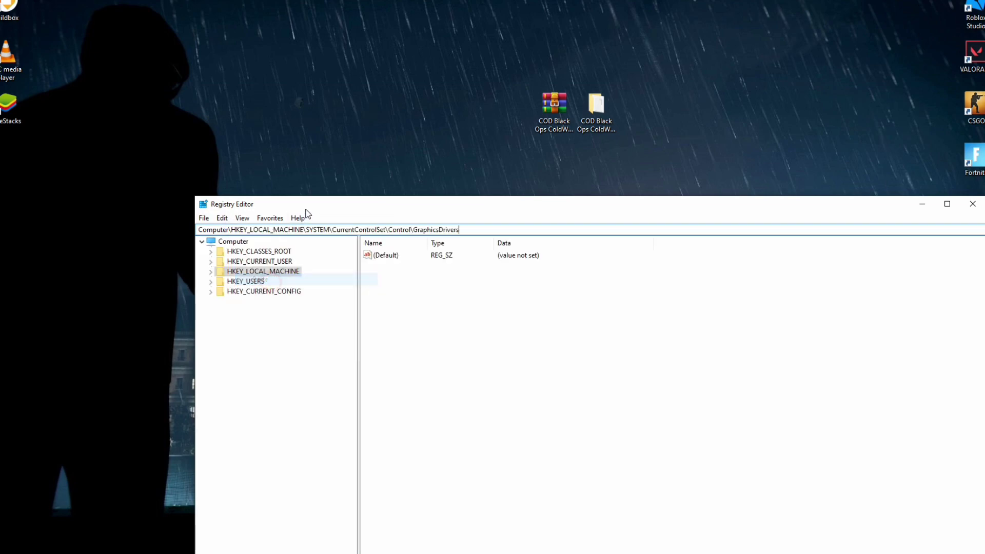
drag(307, 201, 270, 157)
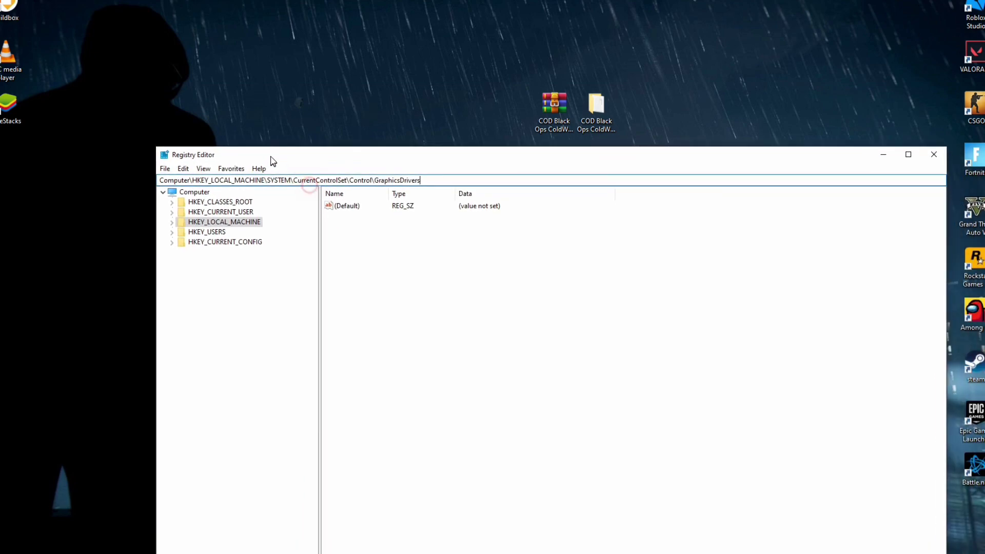
key(Return)
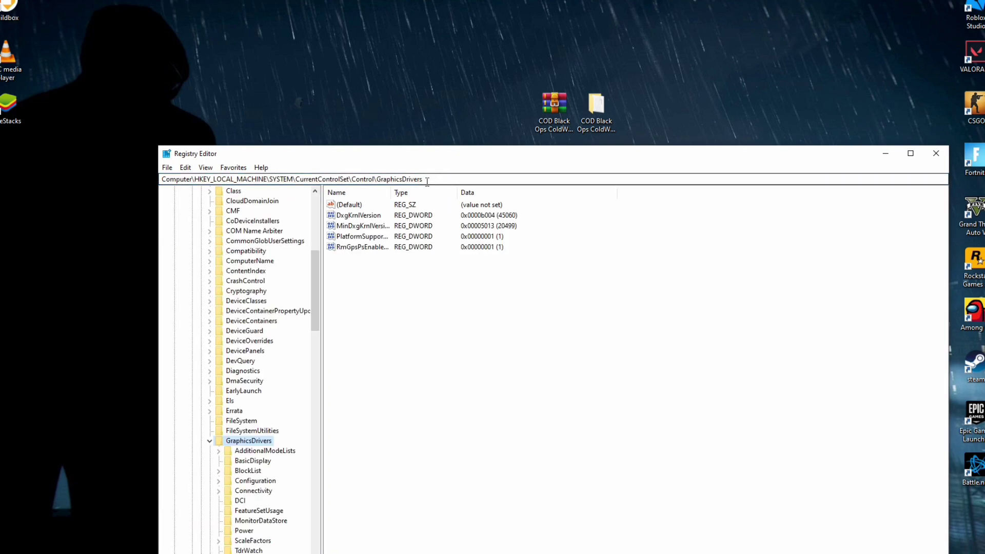
click(424, 164)
drag(408, 162, 384, 141)
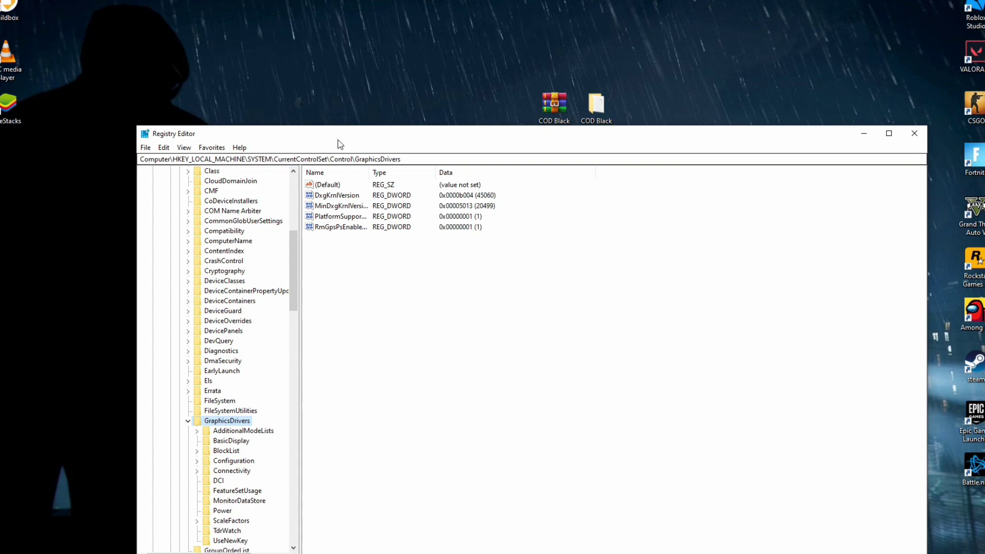
drag(334, 139, 311, 51)
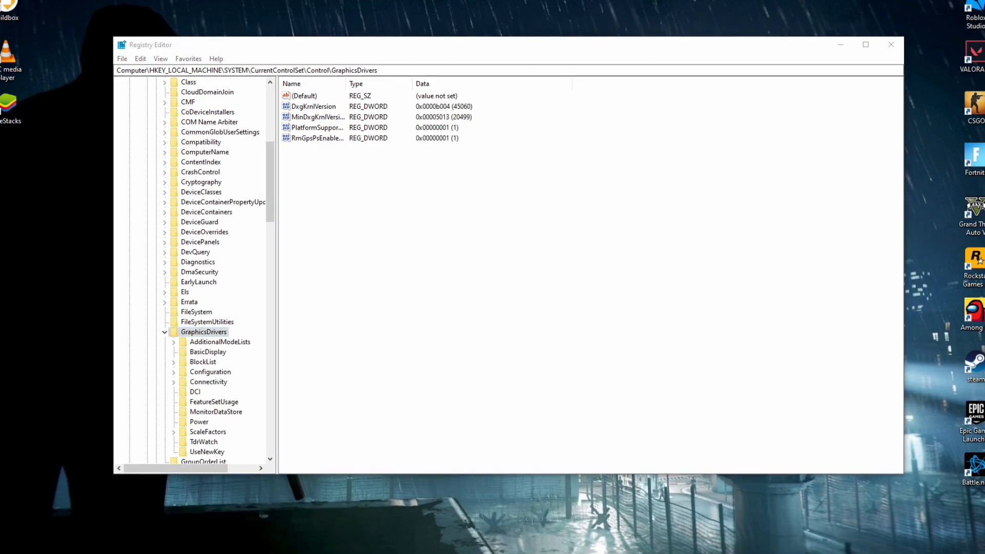
Consult Step 4 in Registry Settings.txt and add a new QWORD (64-bit) value to the GraphicsDrivers key.
key(alt+Tab)
click(448, 101)
drag(451, 105, 591, 103)
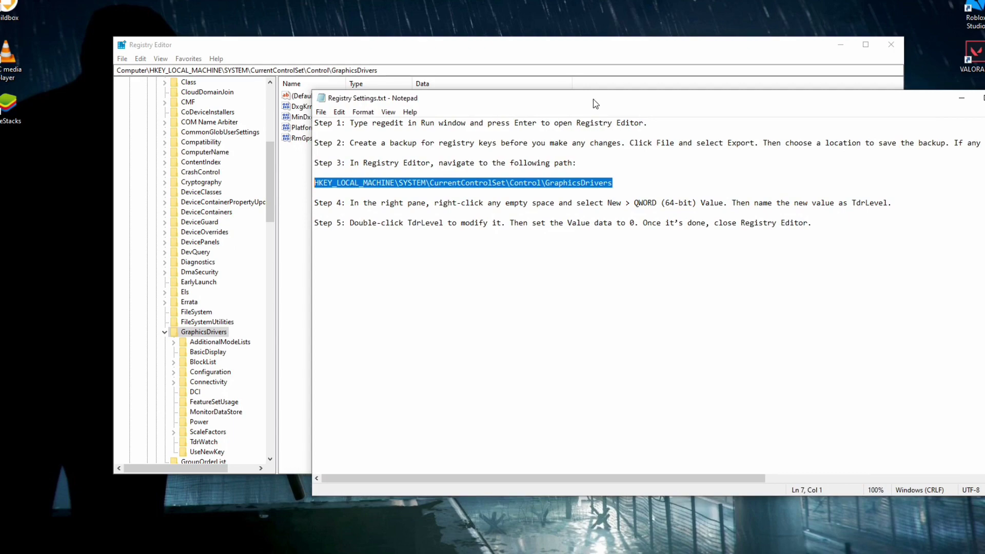
click(484, 211)
drag(350, 203, 899, 200)
click(821, 193)
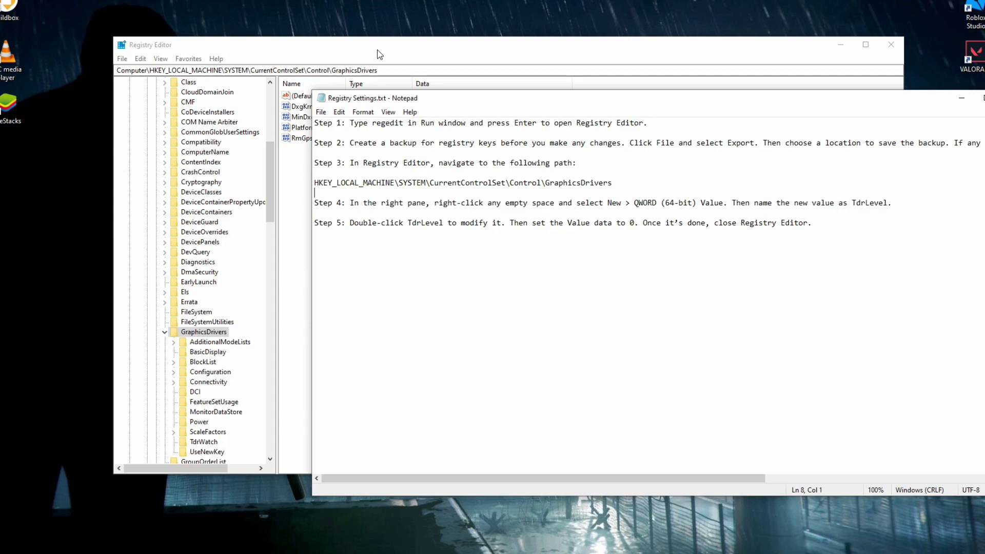
drag(382, 50, 362, 50)
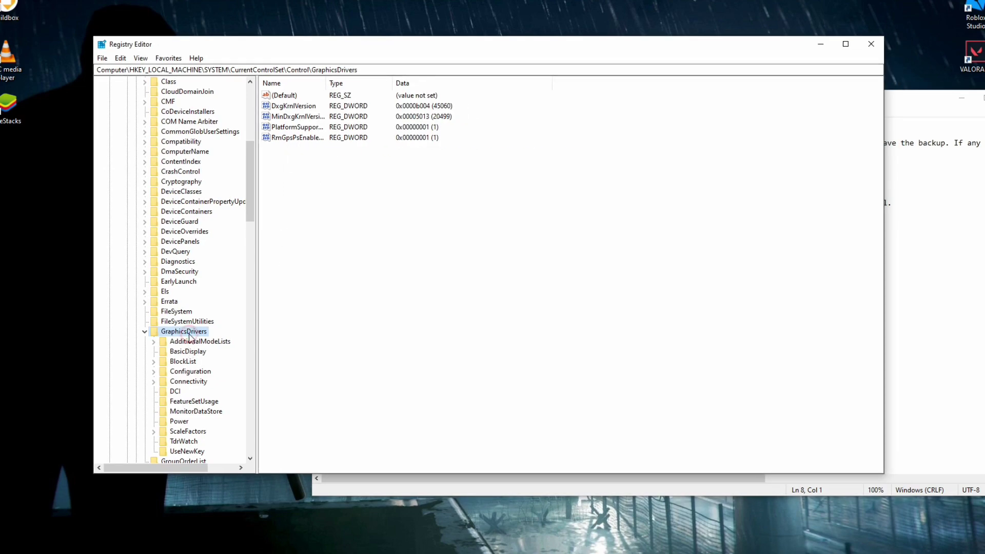
click(355, 196)
right_click(341, 174)
mouse_move(366, 181)
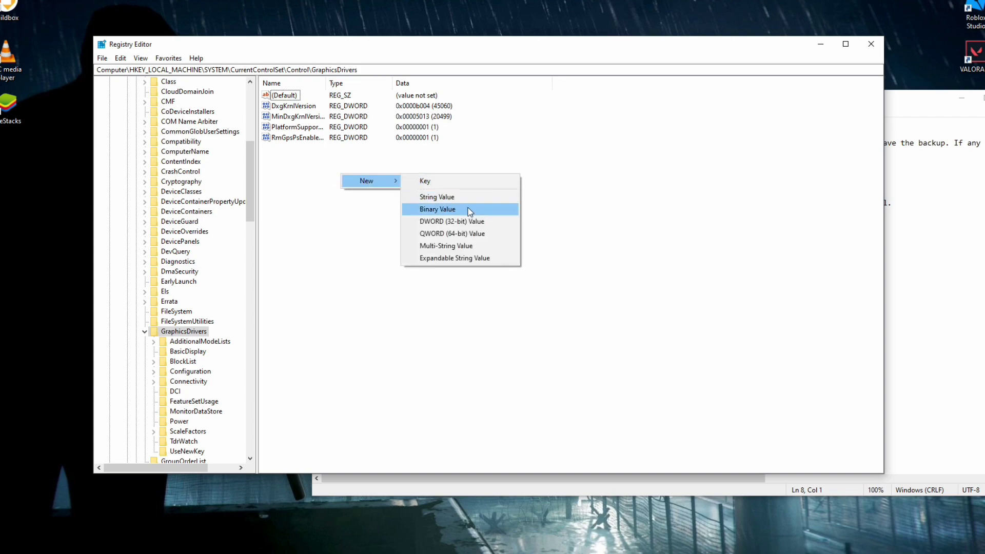
click(474, 234)
Copy the name TdrLevel from Step 4 of the notes and rename the new QWORD value to it.
click(916, 107)
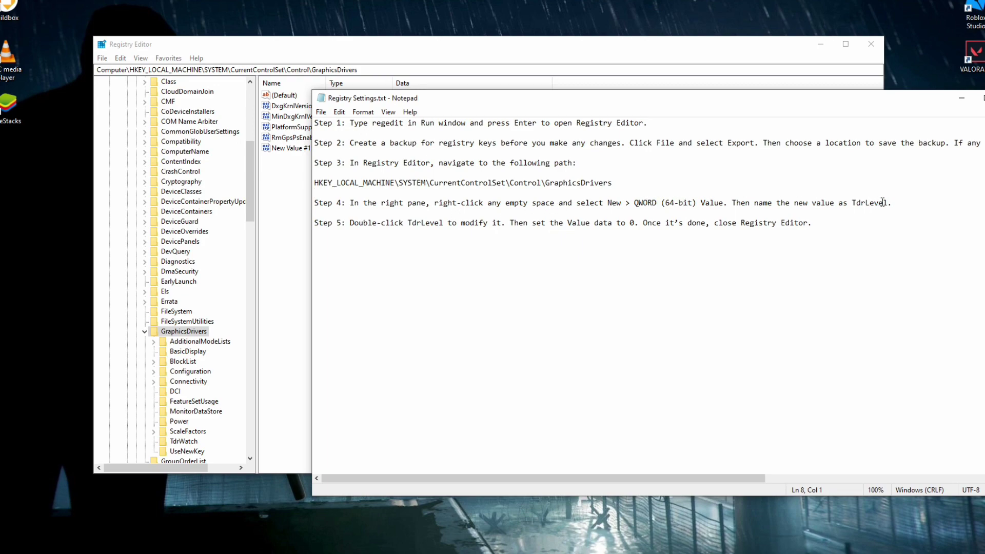
drag(888, 203, 860, 202)
right_click(854, 203)
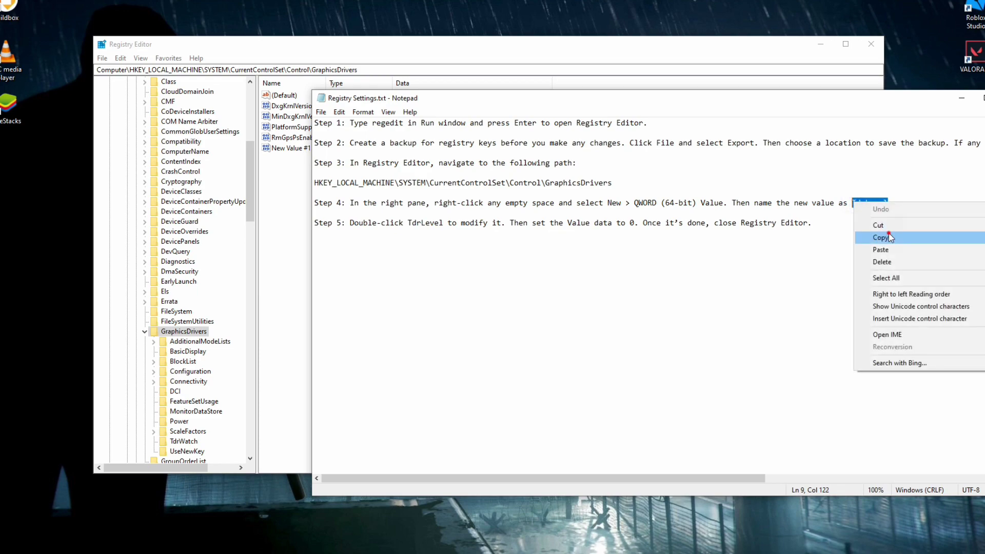
click(872, 237)
click(426, 54)
right_click(301, 149)
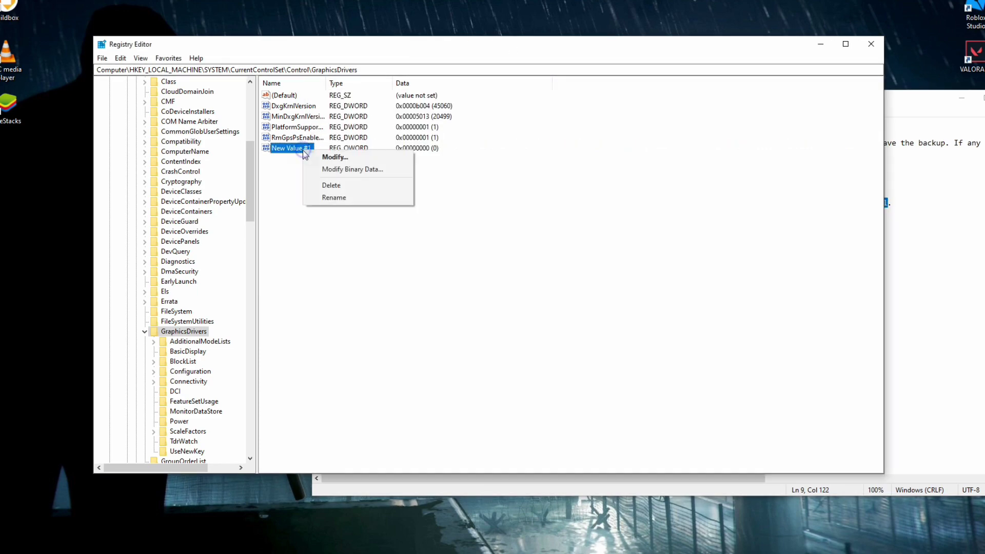
click(344, 198)
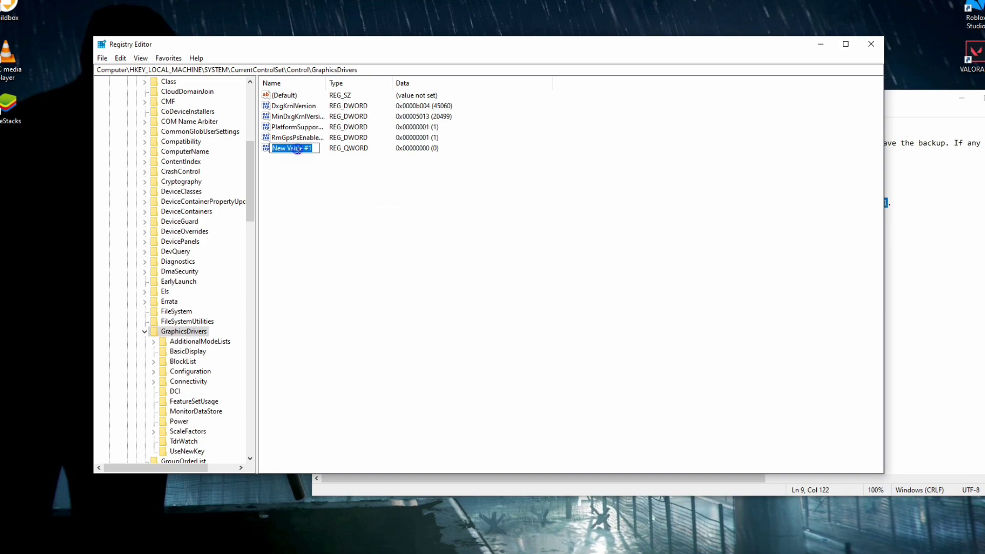
right_click(298, 150)
click(341, 197)
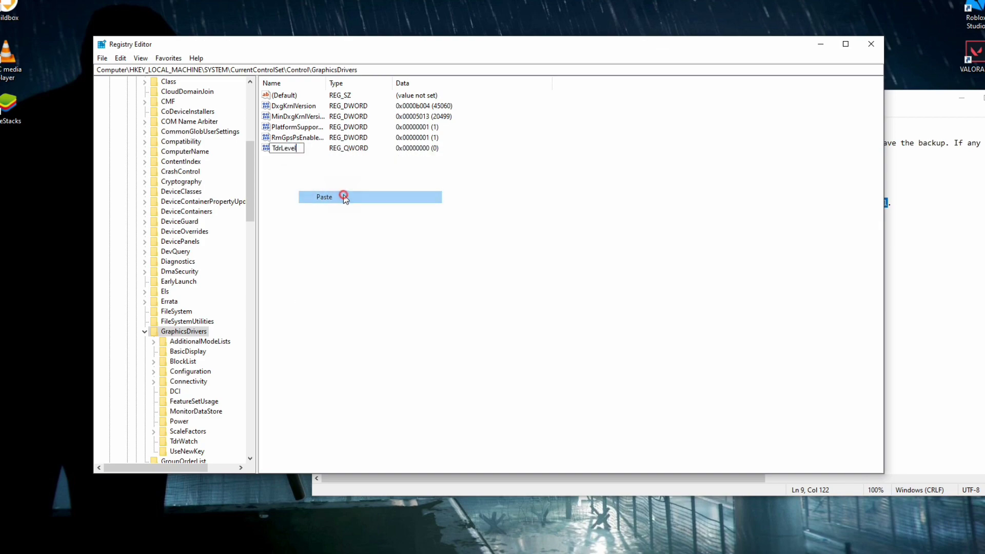
key(Return)
click(365, 148)
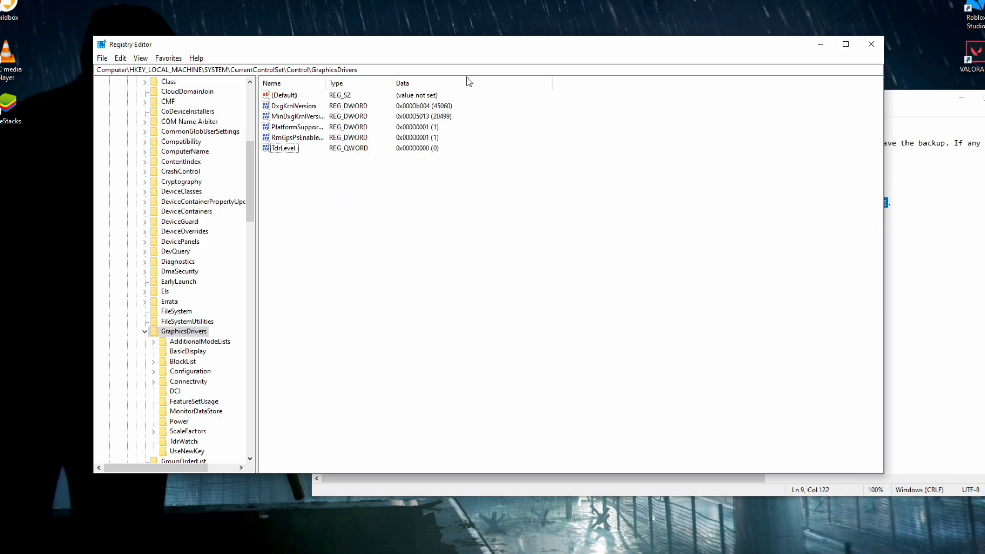
Consult Step 5 in Registry Settings.txt and confirm the TdrLevel value data as 0 in hexadecimal base.
click(902, 99)
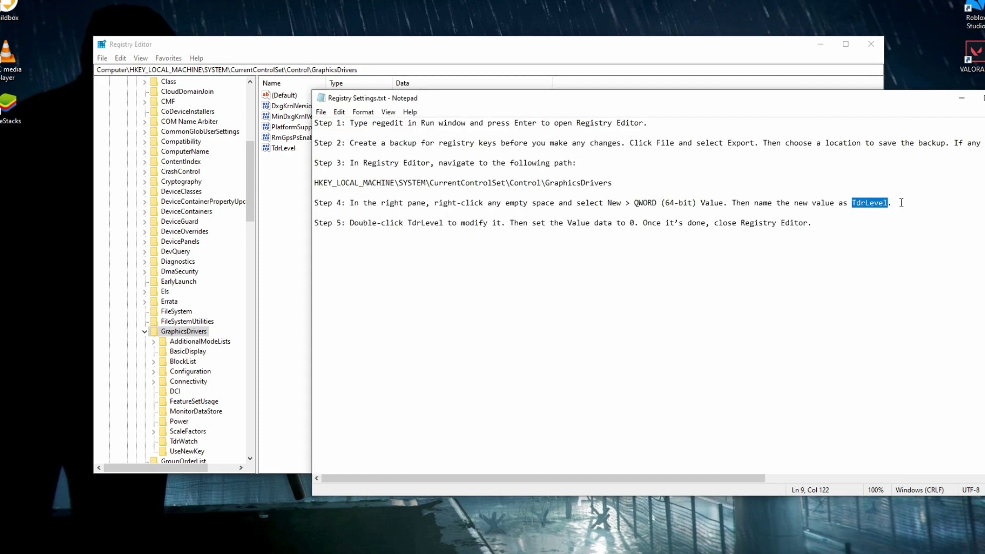
drag(902, 203, 354, 200)
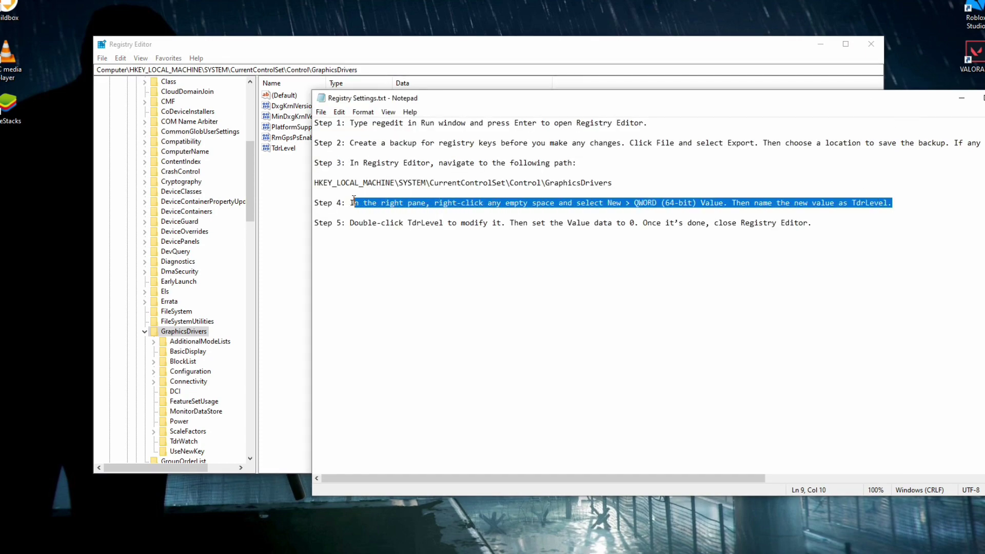
click(464, 203)
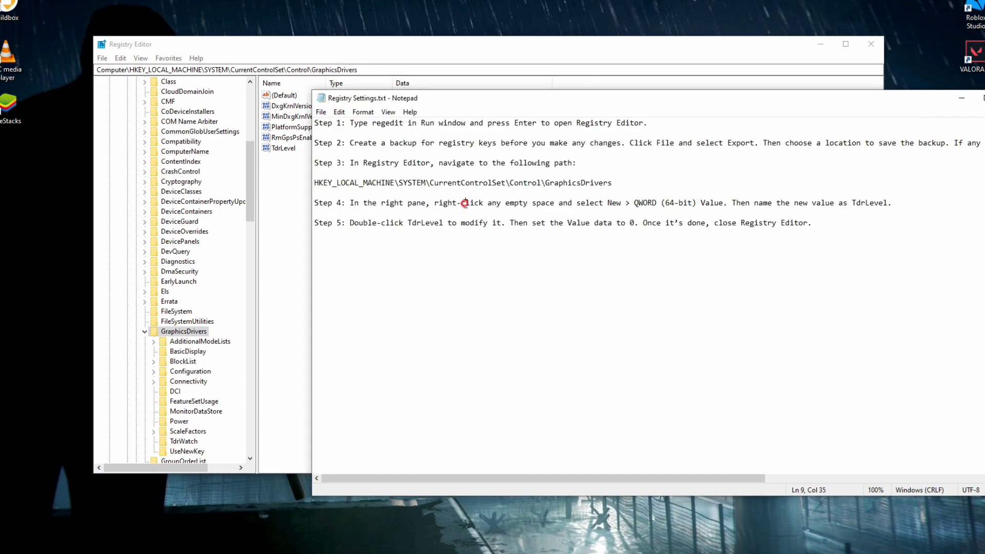
click(774, 240)
drag(357, 222, 810, 225)
click(824, 241)
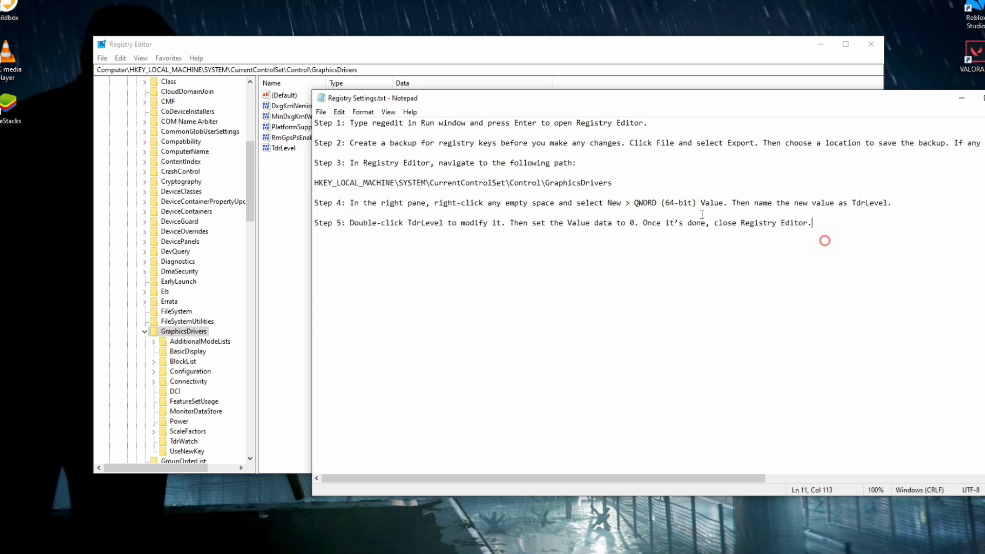
click(359, 44)
right_click(280, 150)
click(292, 157)
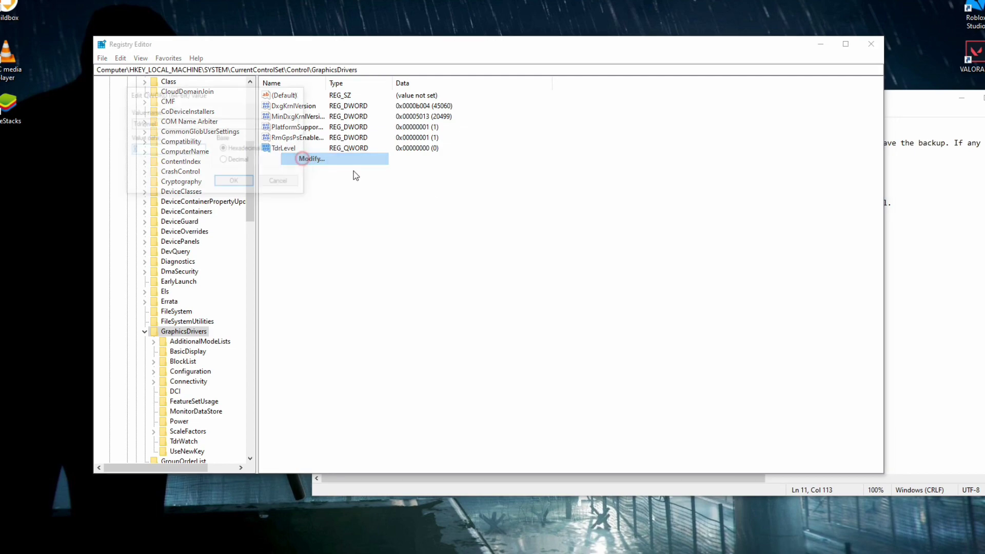
drag(213, 103, 431, 143)
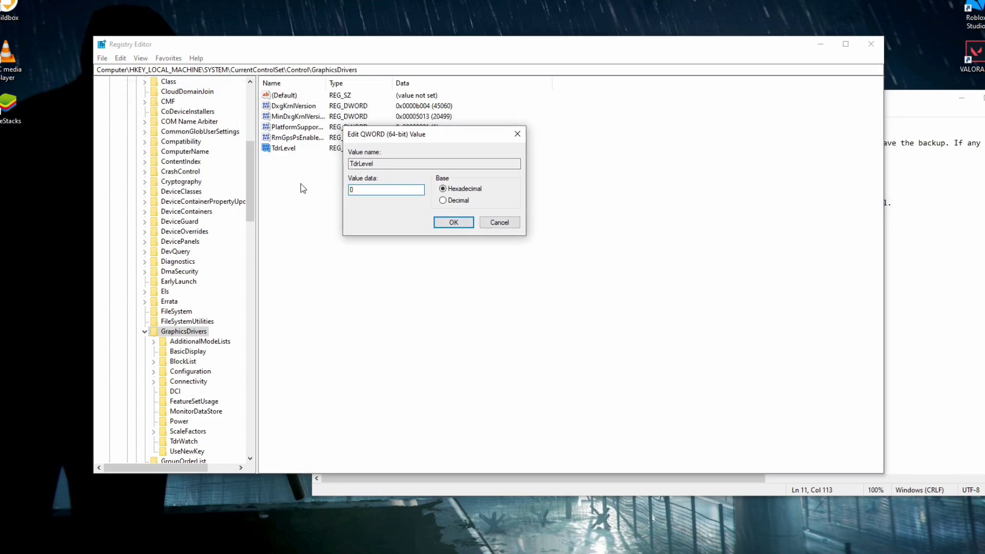
click(453, 222)
click(380, 228)
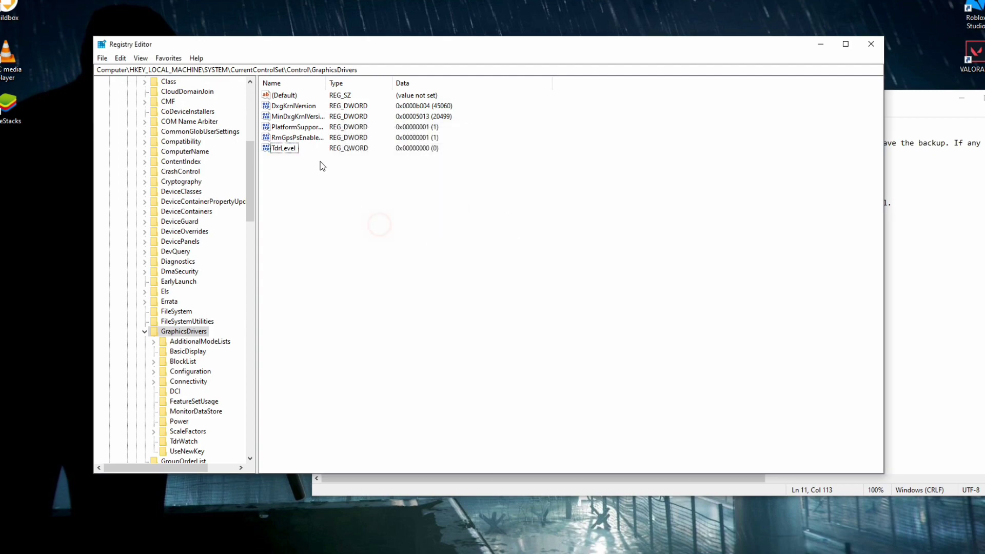
Close Registry Settings.txt and the Registry Editor, and refresh the desktop.
click(279, 152)
click(175, 332)
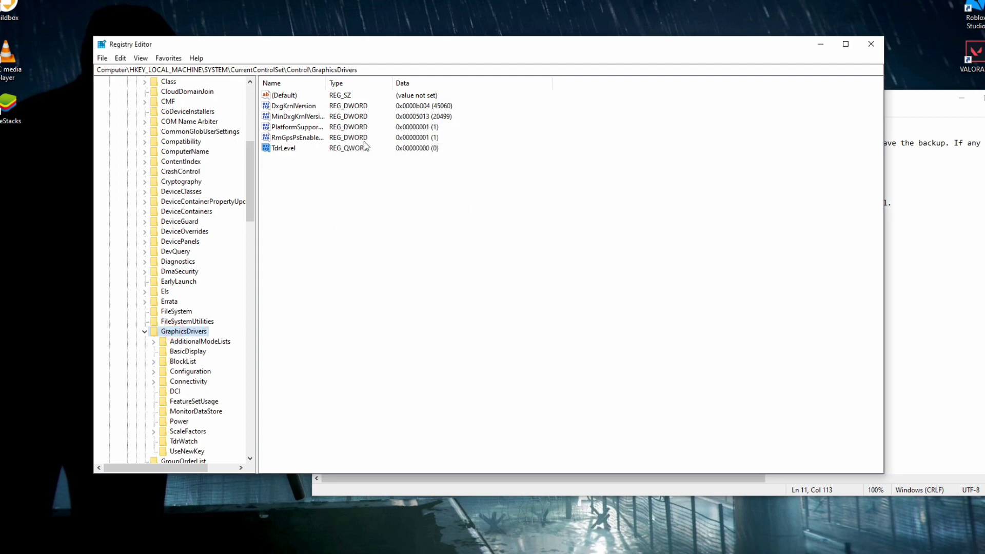
click(292, 148)
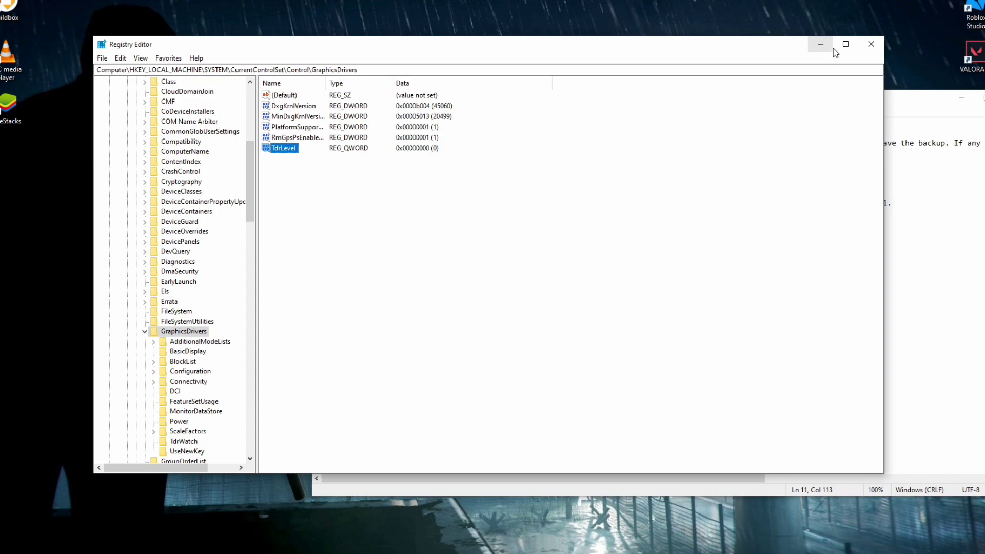
click(924, 107)
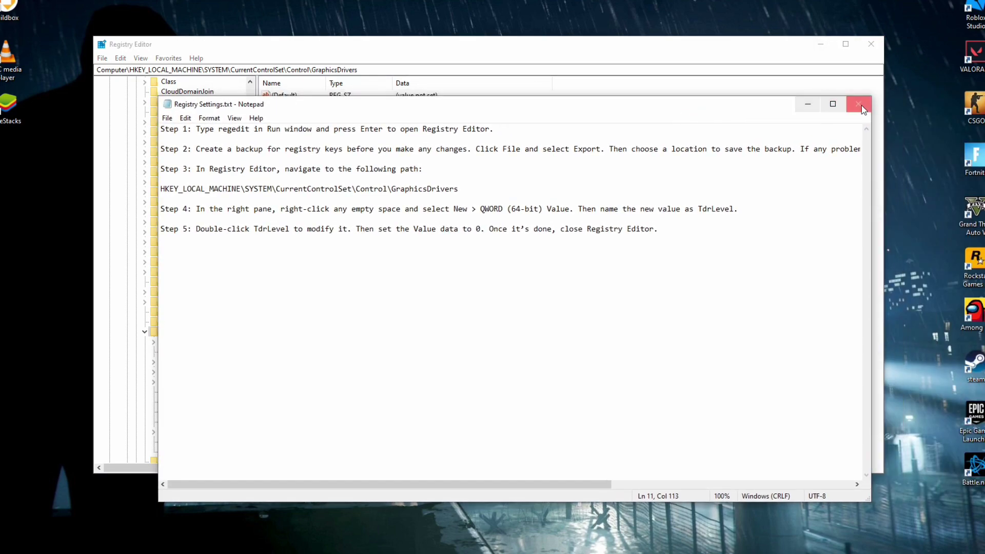
click(862, 105)
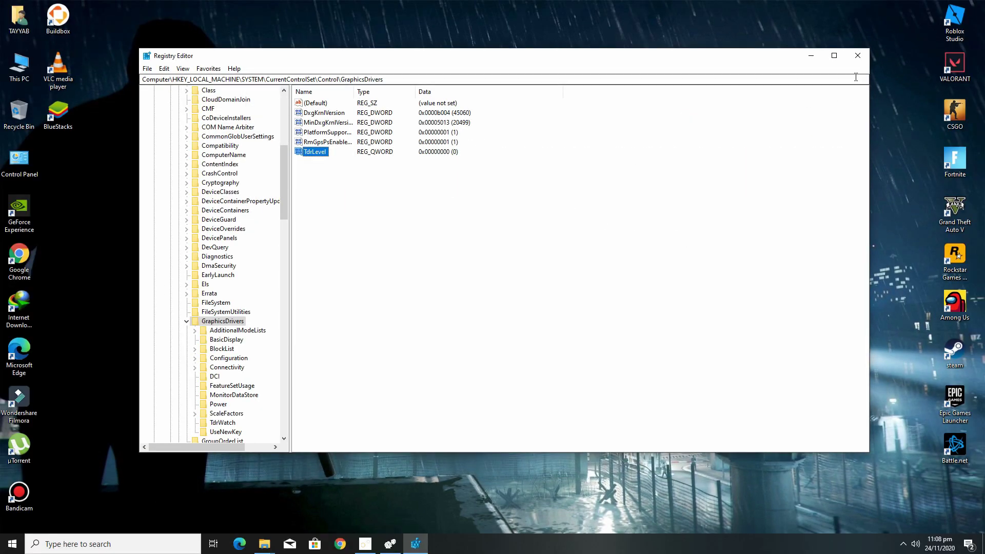
click(870, 44)
right_click(567, 216)
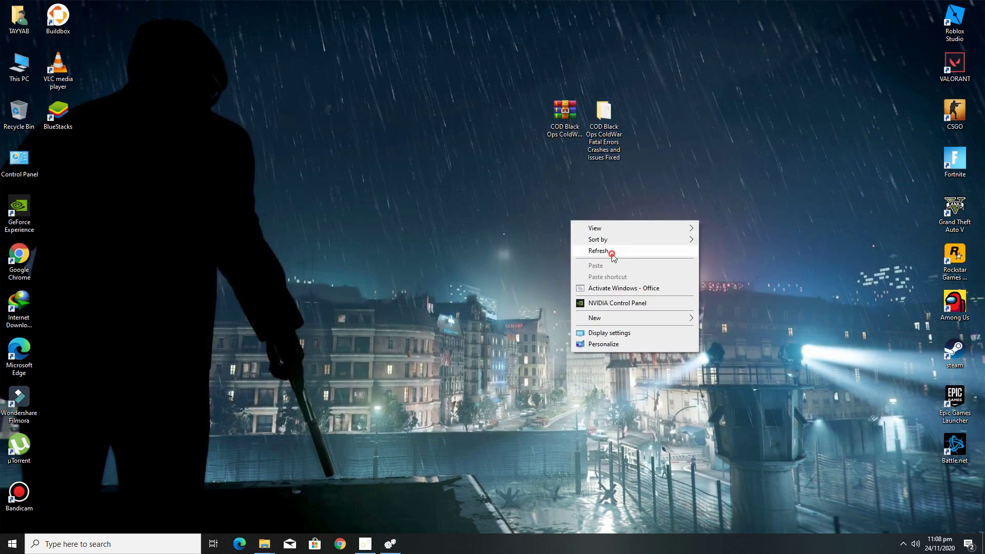
click(593, 249)
Close the DriverIdentifier window and finish its setup wizard.
click(390, 544)
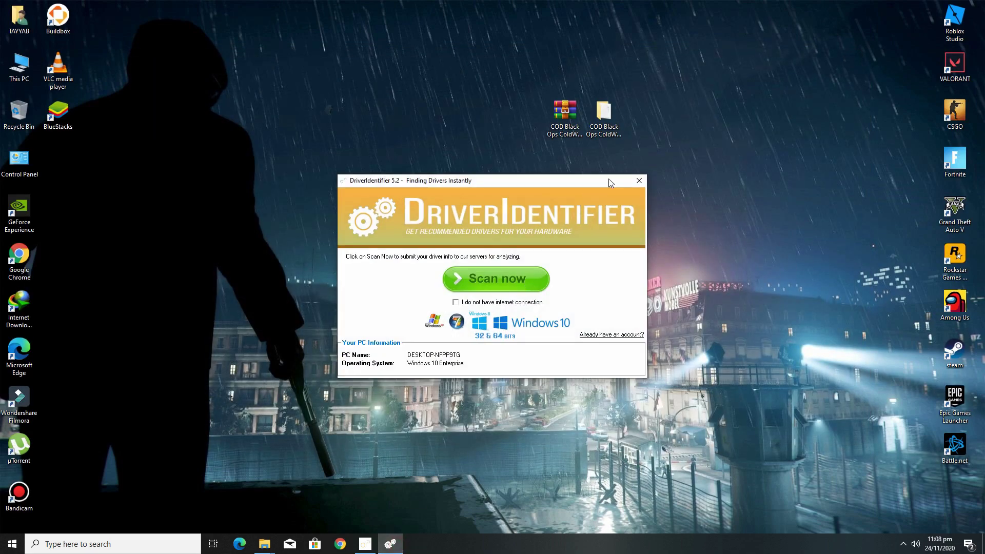
click(636, 182)
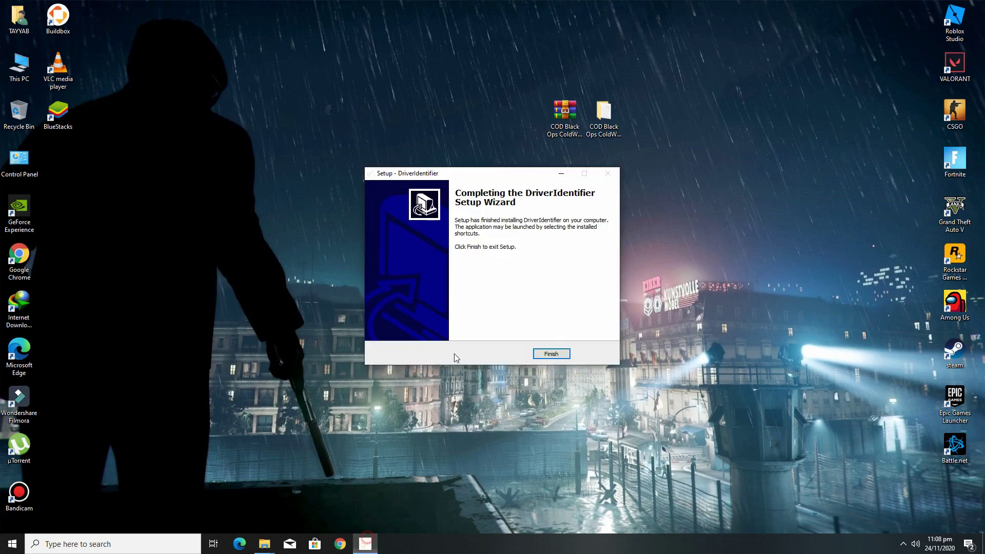
click(555, 354)
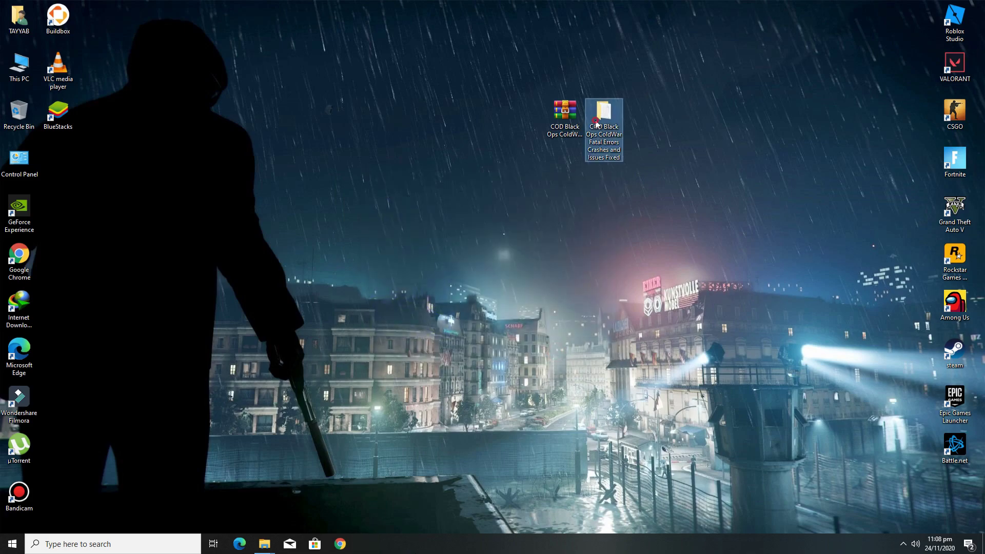
Open the COD Black Ops ColdWar fixes folder on the desktop and go into its 3- Visual C++ 2019 redistributable subfolder.
double_click(604, 116)
click(609, 198)
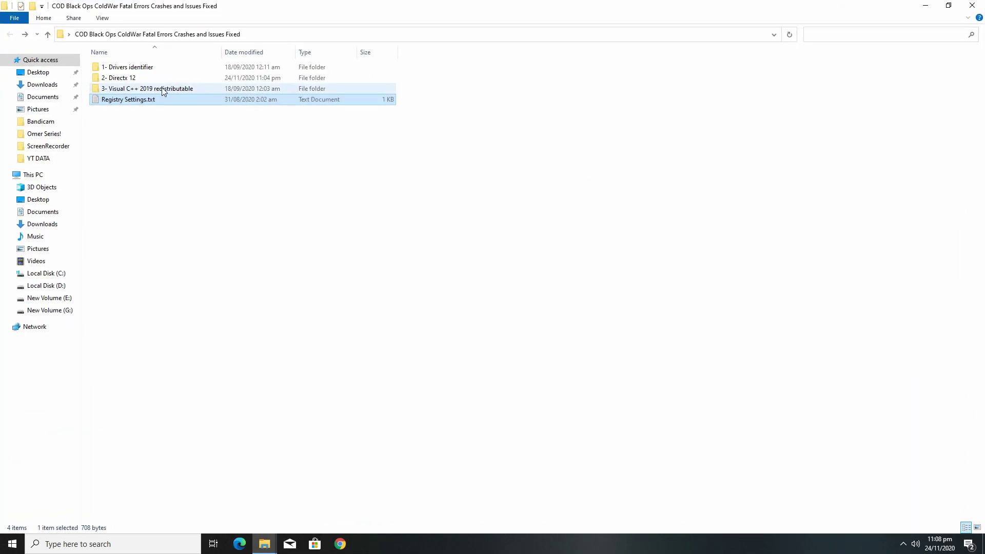
double_click(161, 88)
Run VC_redist.arm64.exe as administrator, accept the license terms and start the installation.
click(127, 68)
right_click(127, 67)
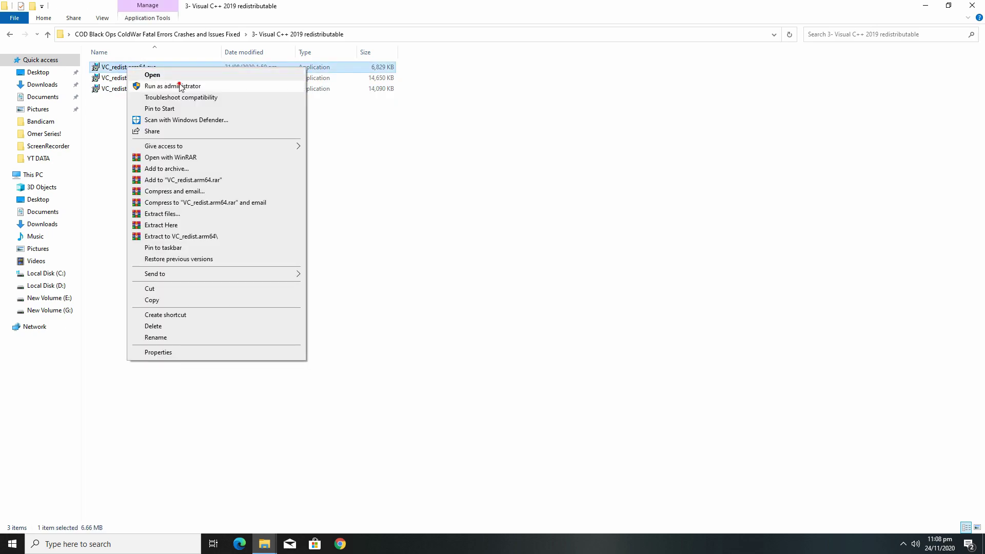
click(177, 87)
click(448, 313)
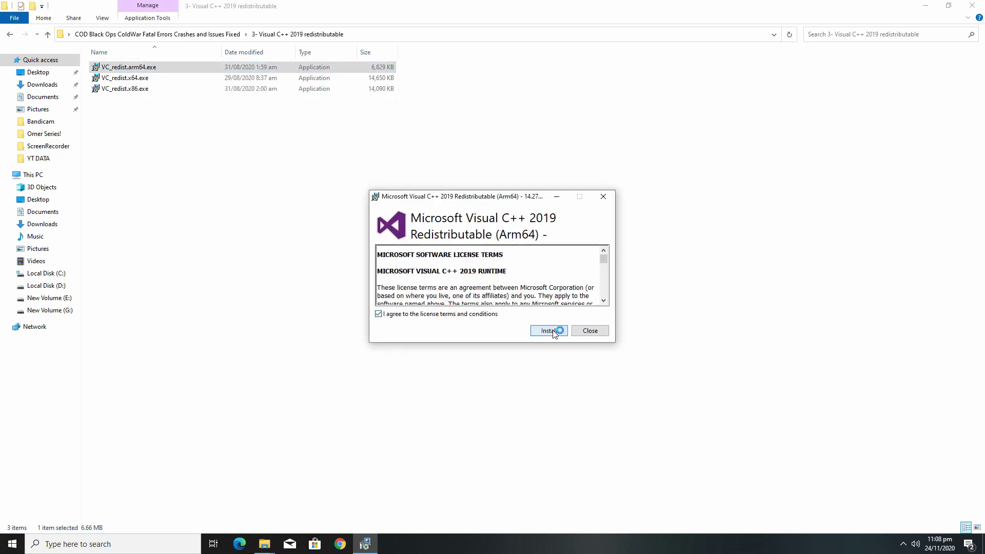
click(553, 331)
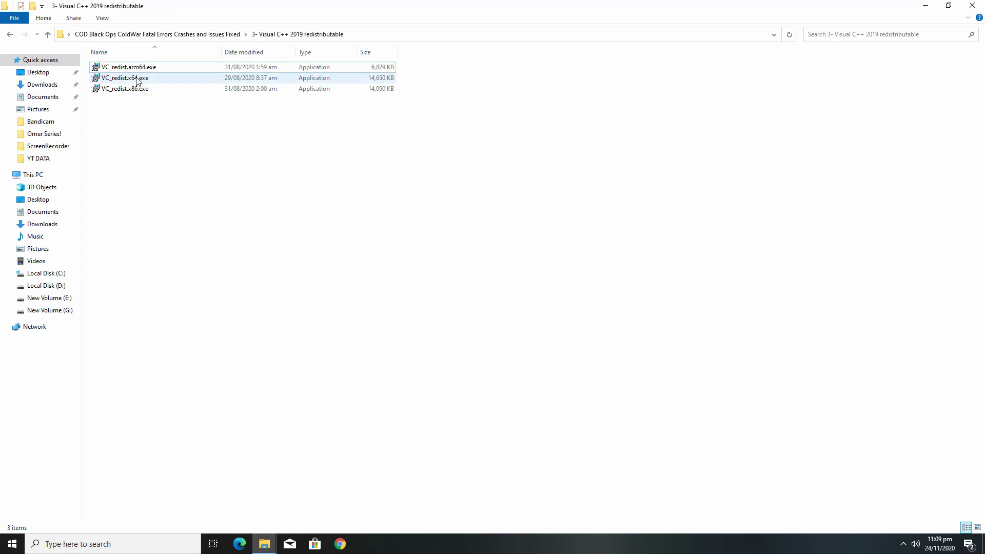
Install the x64 Visual C++ redistributable from VC_redist.x64.exe, accepting the license terms, and close its setup without restarting.
double_click(125, 78)
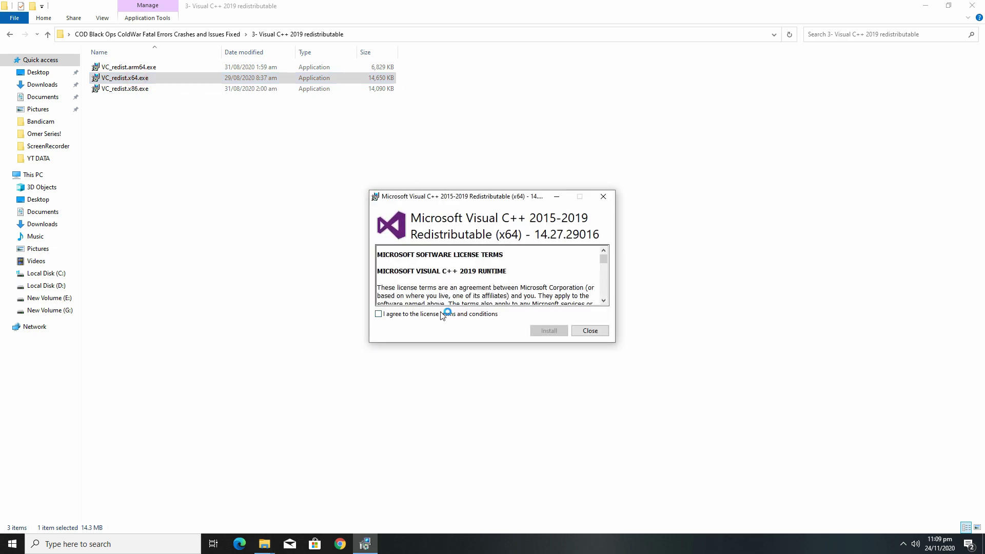
click(442, 313)
click(550, 332)
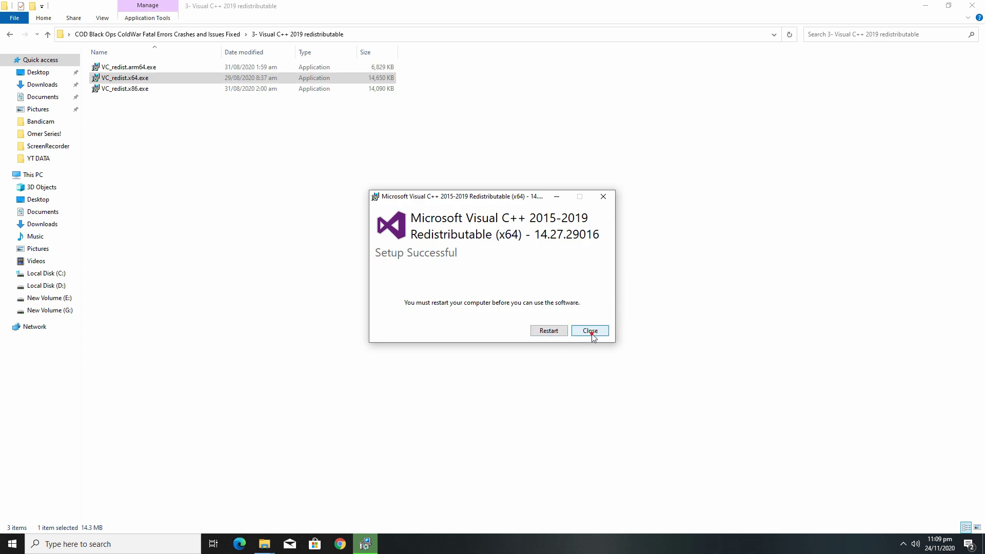
click(591, 331)
Install the x86 Visual C++ redistributable from VC_redist.x86.exe, accepting the license terms, close its setup and return to the parent folder.
double_click(130, 90)
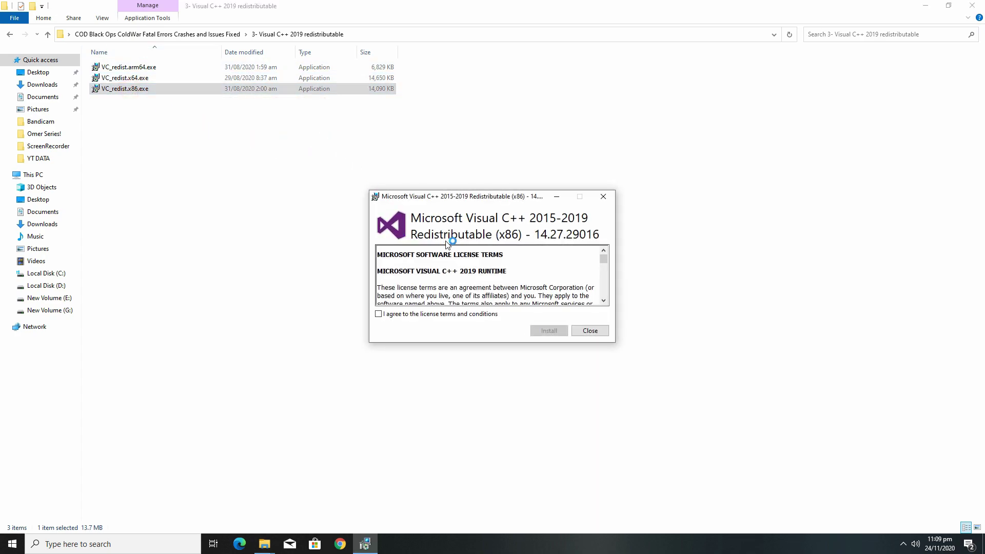
click(451, 314)
click(544, 331)
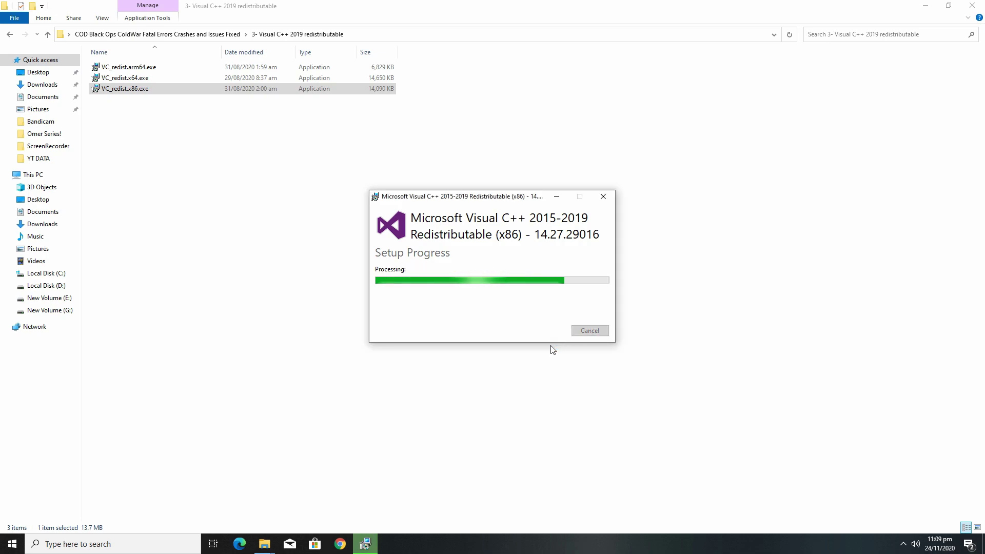
click(584, 335)
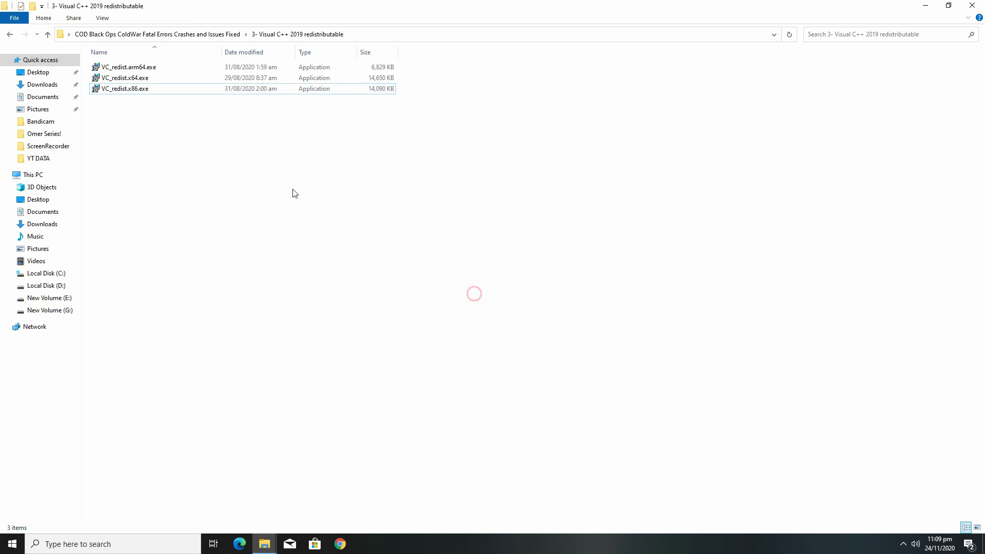
click(11, 35)
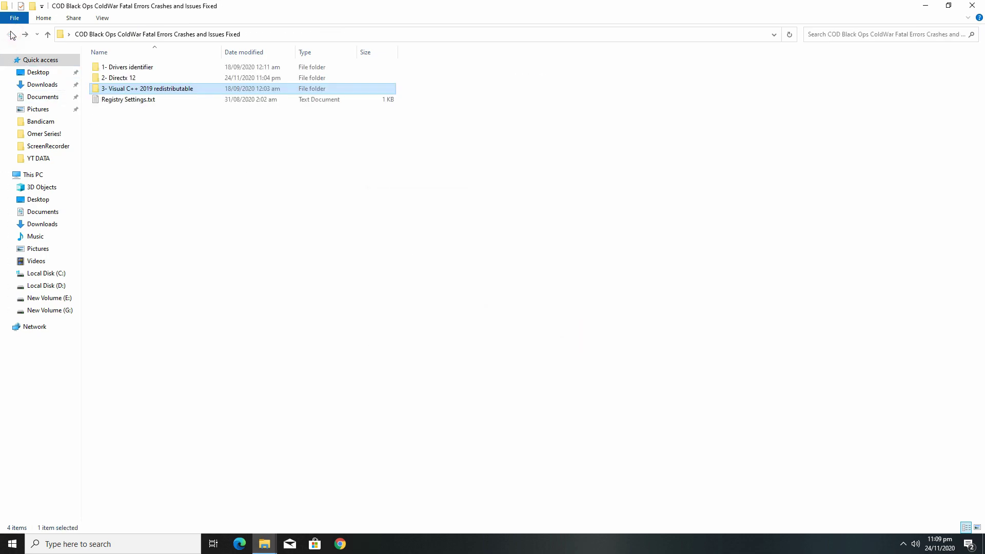
Close the fixes folder window and open the NVIDIA Control Panel from the desktop.
click(181, 140)
click(972, 6)
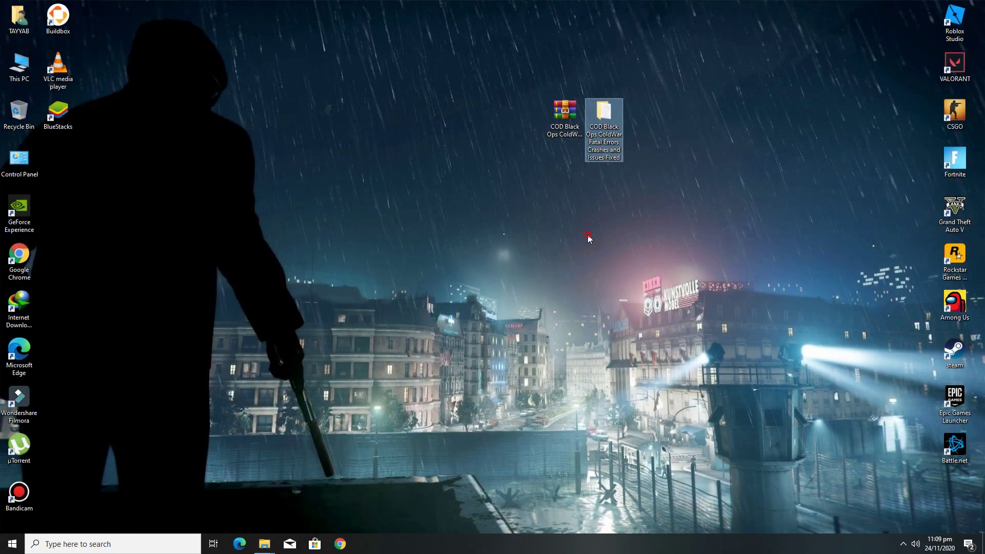
click(588, 237)
right_click(472, 207)
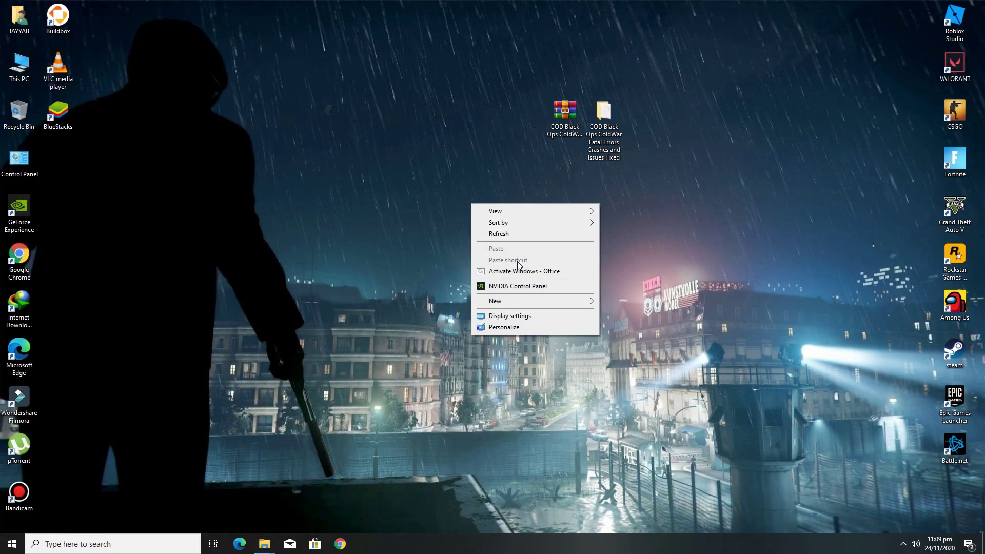
click(535, 286)
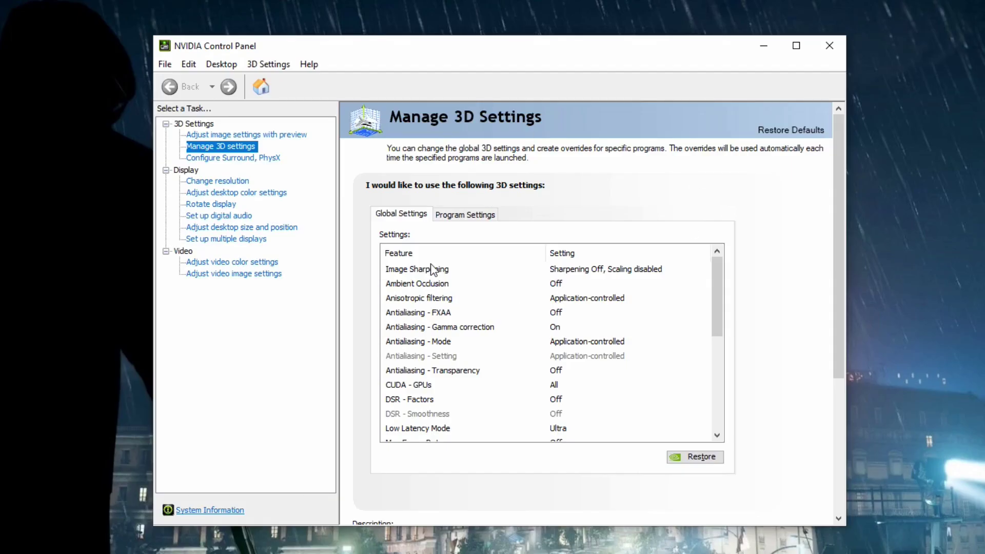
Restore the global 3D settings to their defaults in Manage 3D Settings.
scroll(556, 256, down, 5)
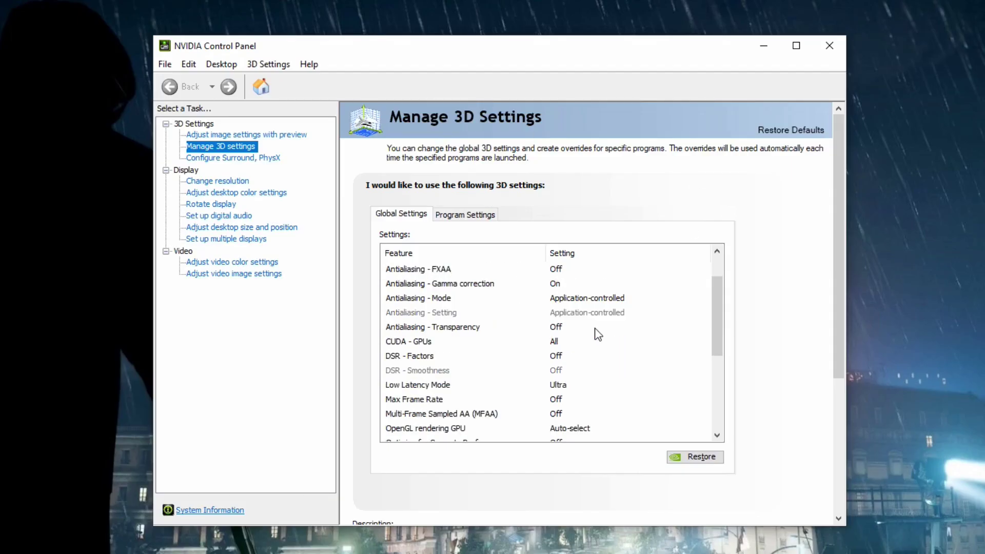
click(689, 458)
click(618, 369)
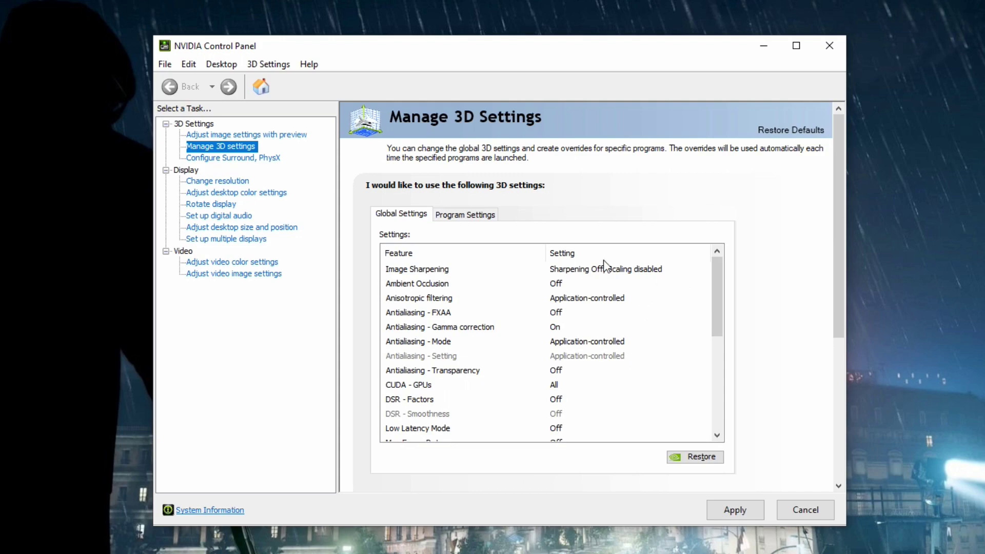
click(720, 286)
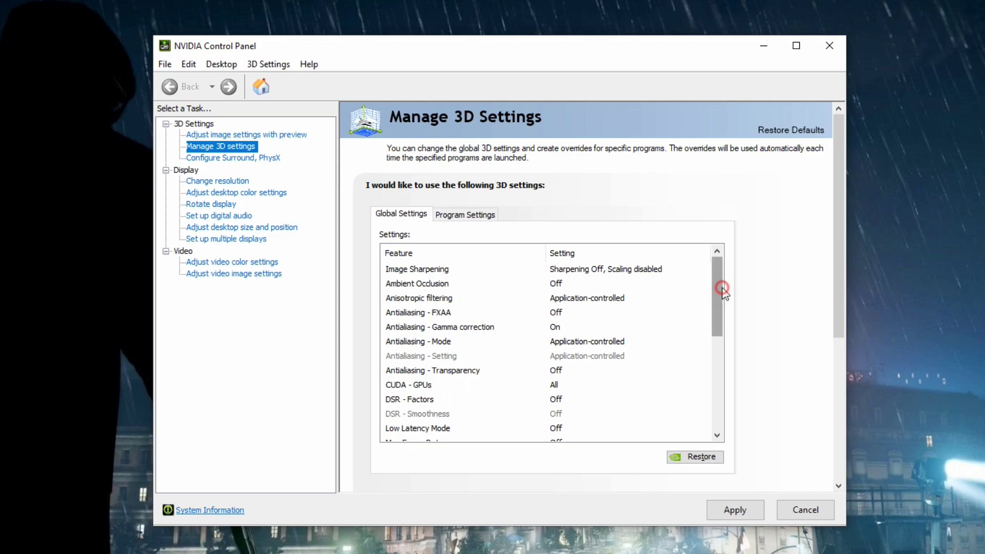
click(612, 271)
click(604, 301)
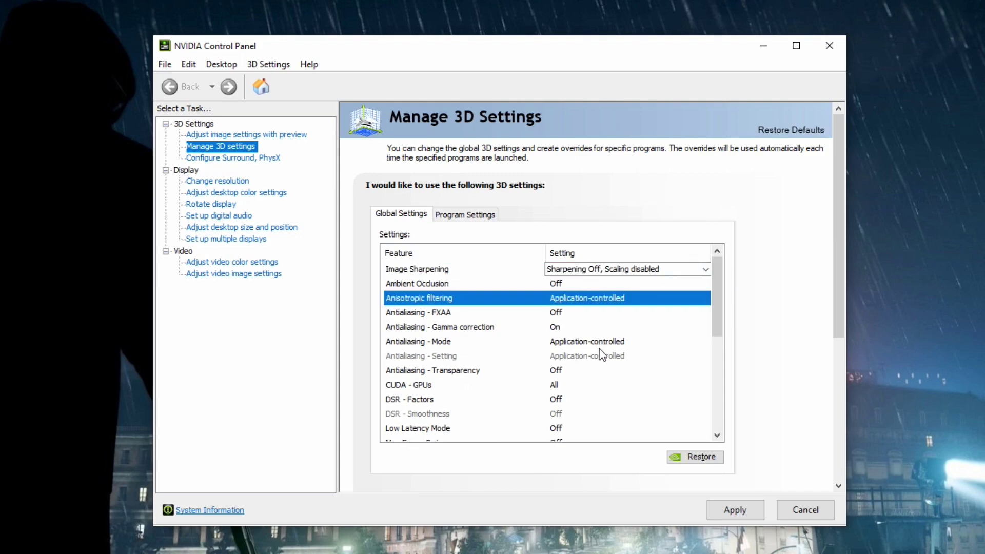
click(641, 312)
Set Low Latency Mode to Ultra and Power management mode to Prefer maximum performance in the global 3D settings.
drag(716, 291, 717, 360)
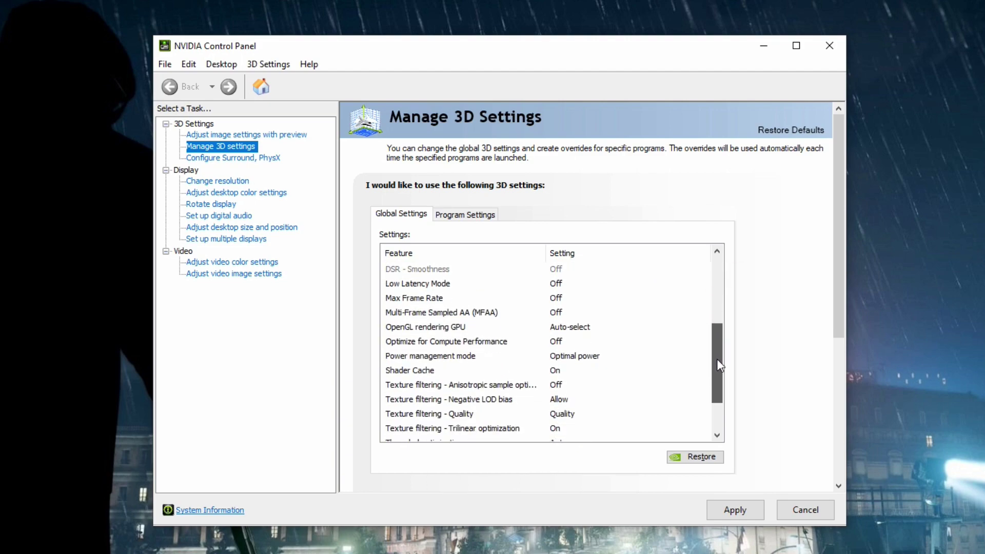
click(565, 283)
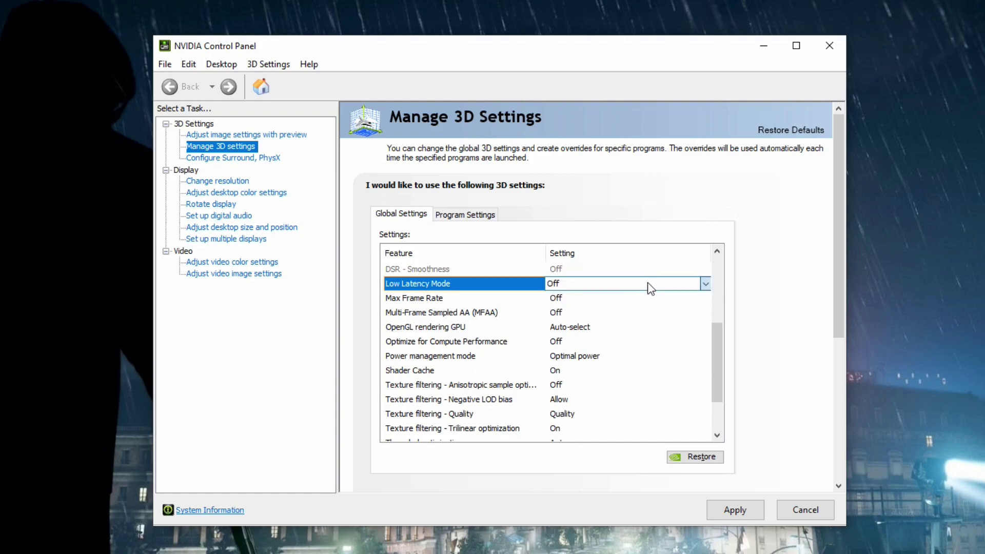
click(650, 288)
click(639, 320)
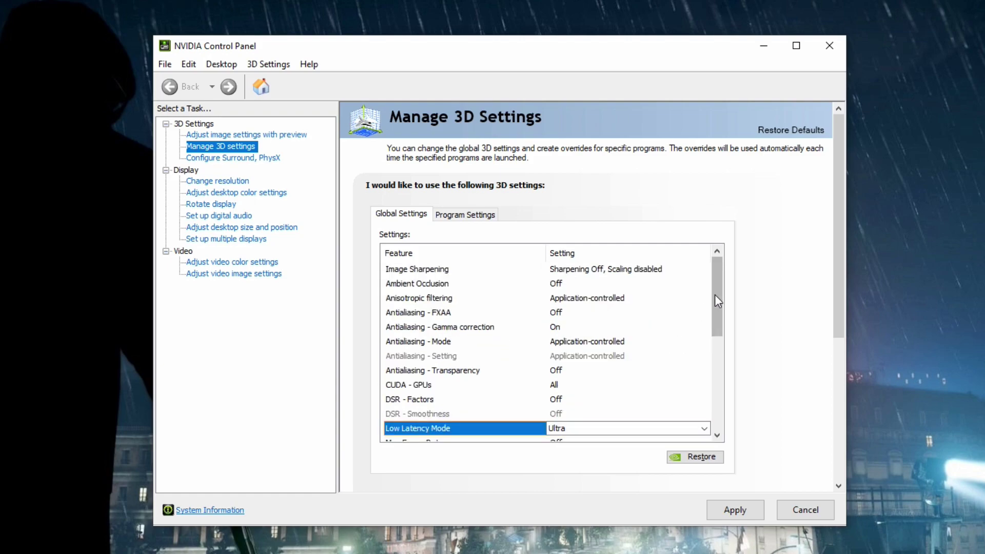
drag(716, 300, 717, 379)
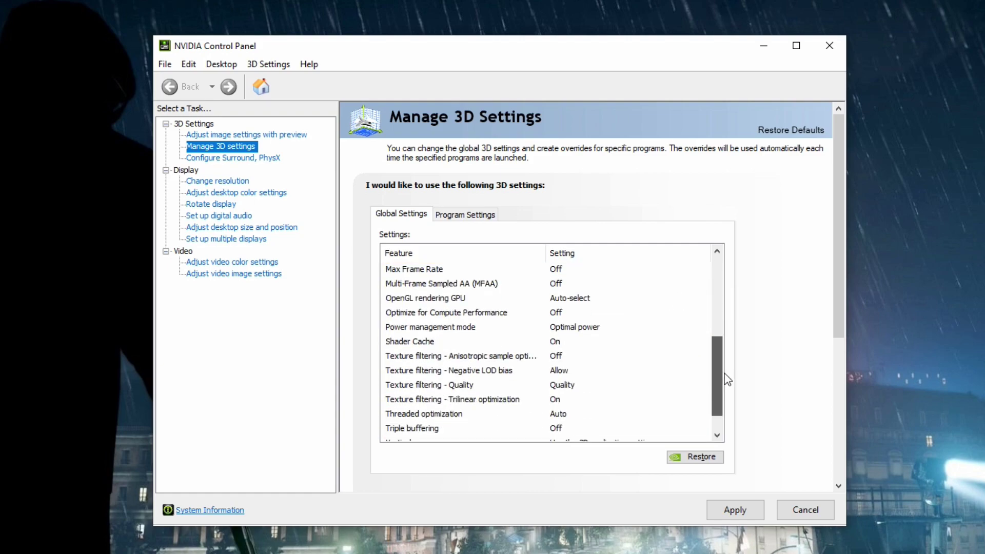
click(612, 330)
click(703, 327)
click(639, 365)
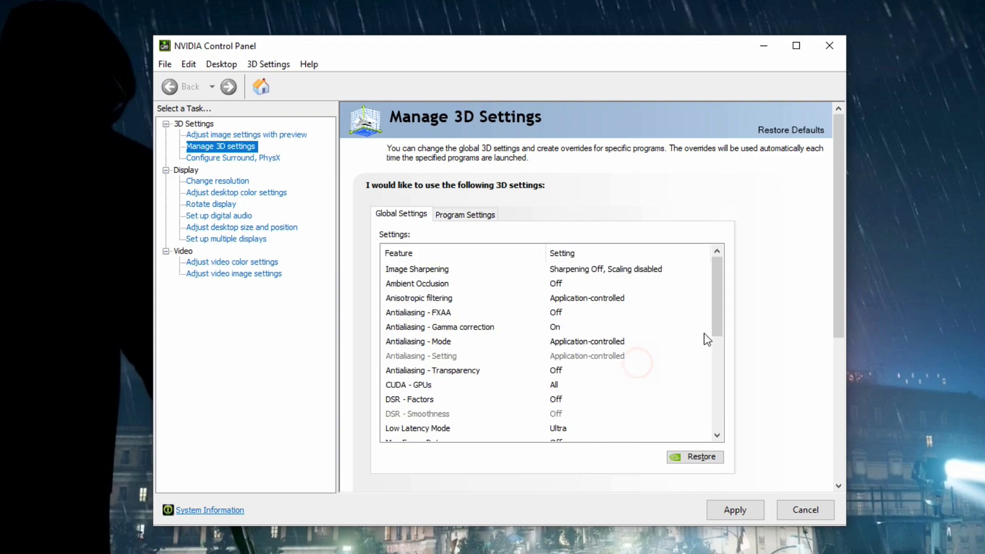
Set Texture filtering - Quality to High performance, apply the 3D settings and close the NVIDIA Control Panel.
scroll(710, 293, down, 2)
drag(715, 306, 578, 394)
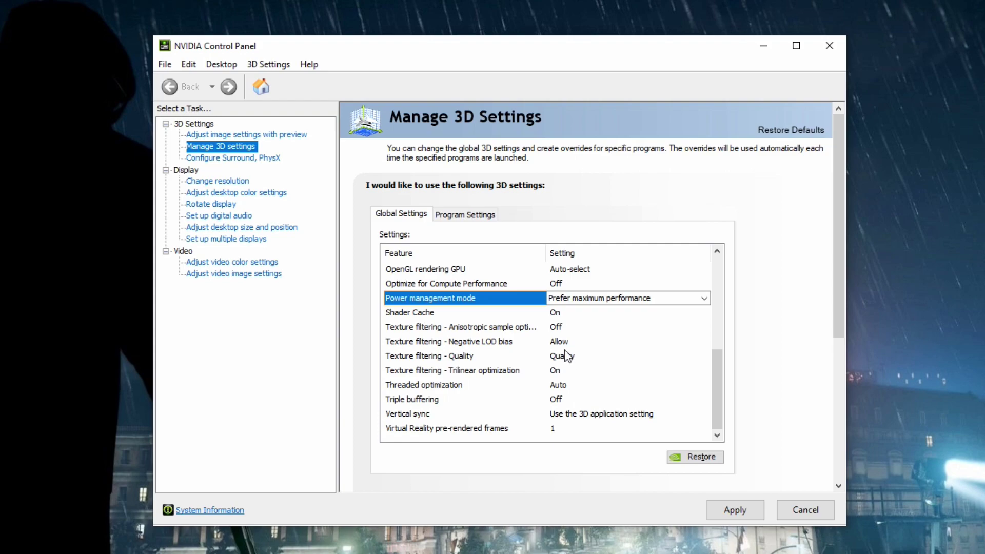
click(608, 359)
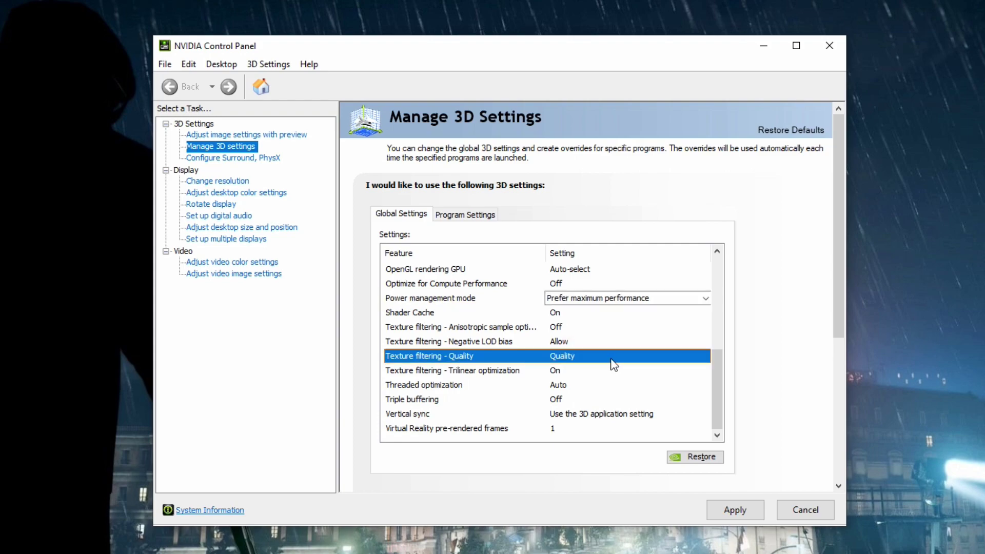
click(632, 359)
click(620, 404)
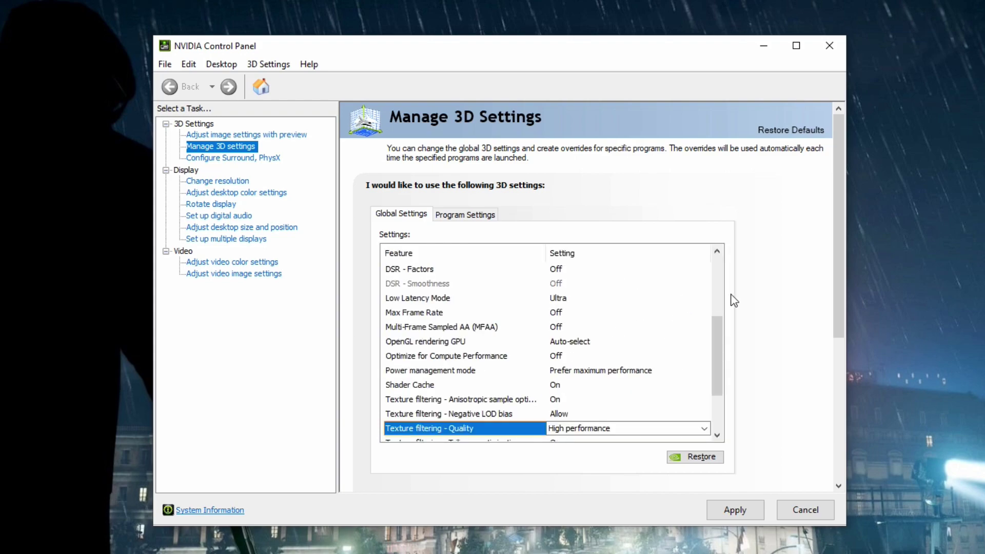
drag(716, 355, 759, 404)
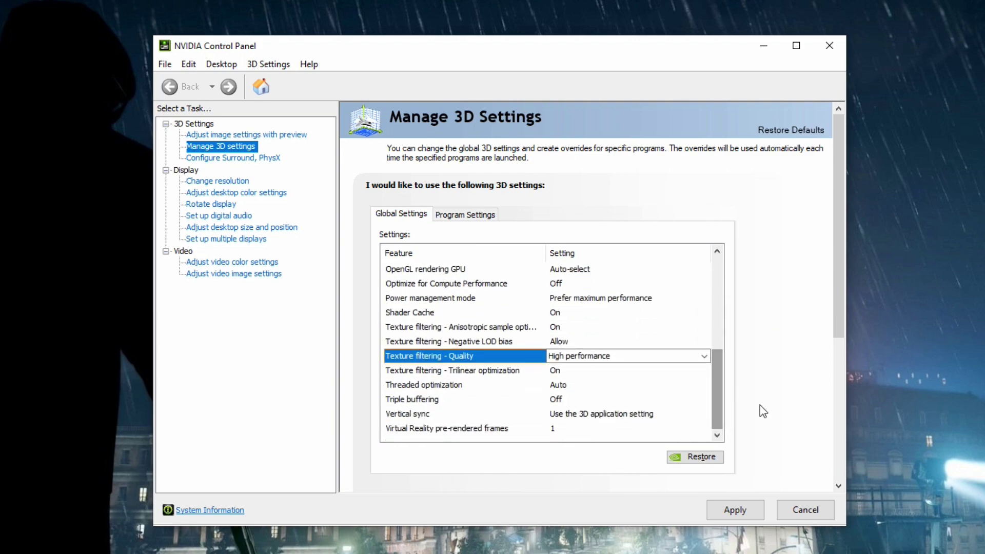
click(730, 513)
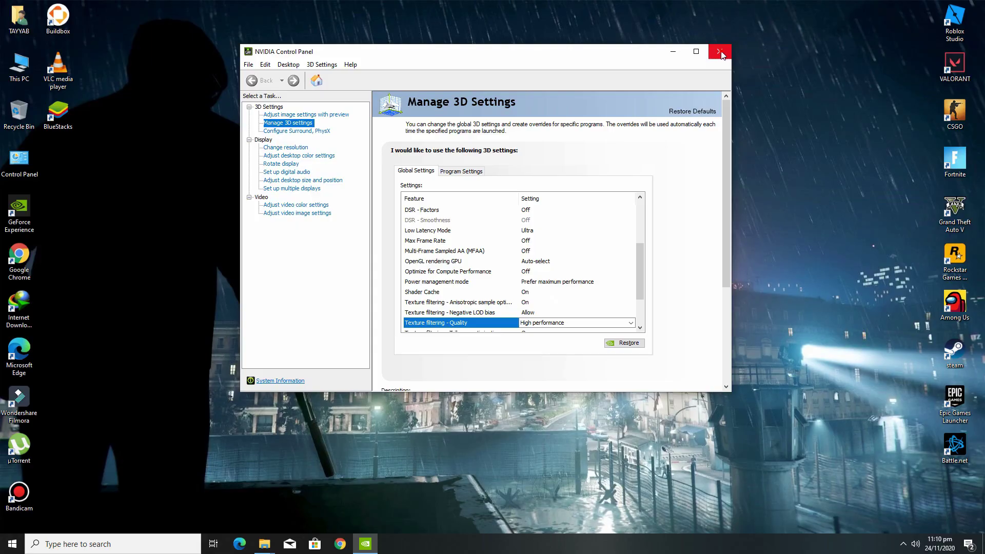
click(830, 45)
Search Windows for the language settings, open them and go to the Region page.
click(87, 542)
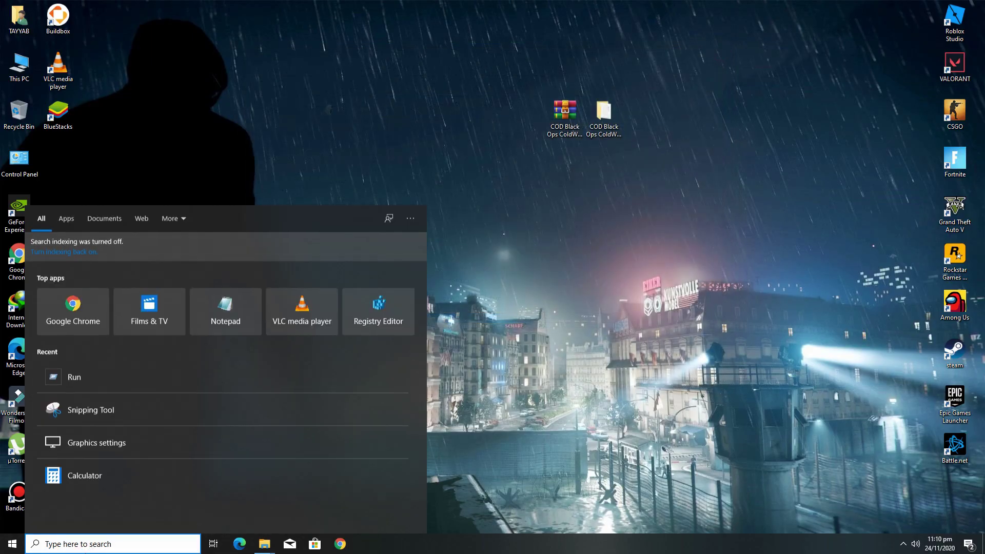
text(lan)
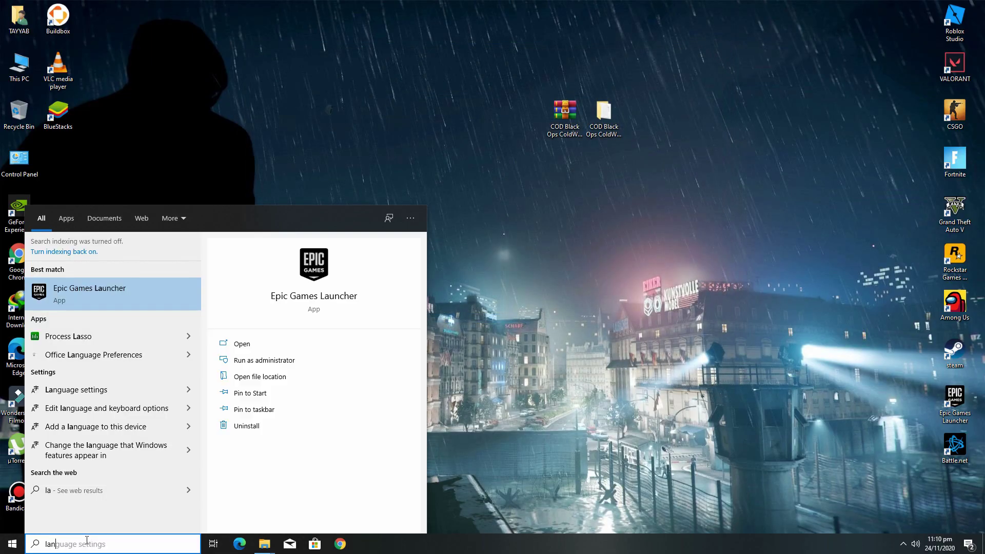
click(55, 293)
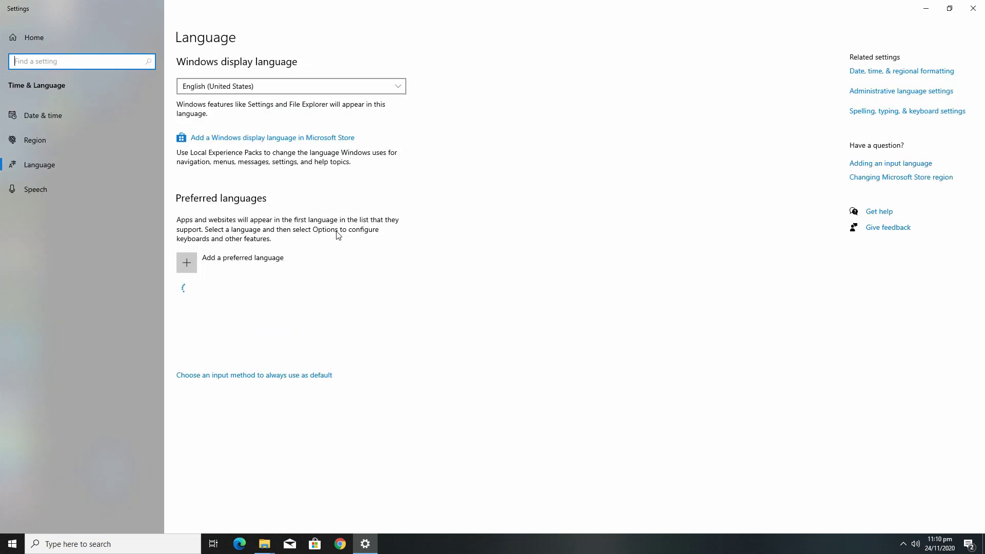
click(51, 144)
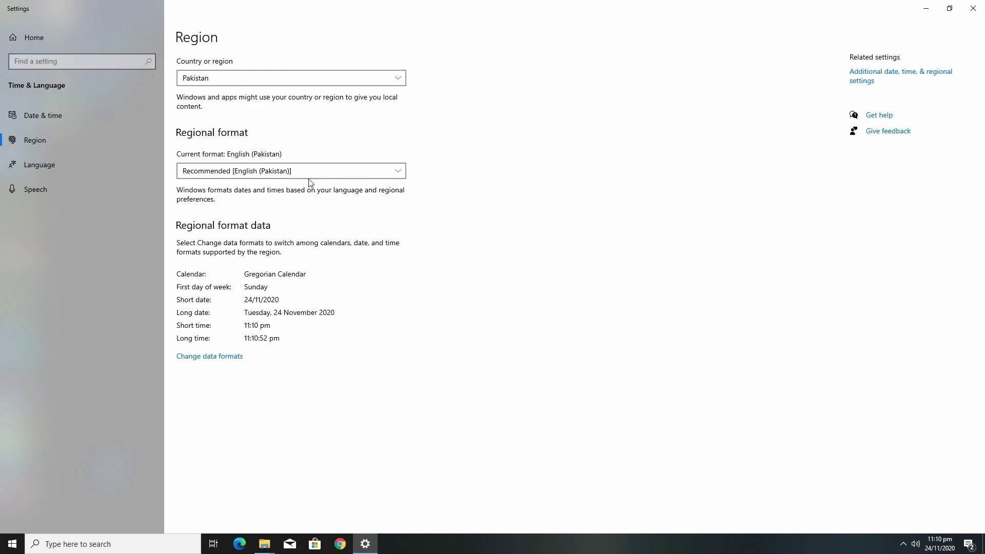
Set the regional format to English (American Samoa).
click(317, 170)
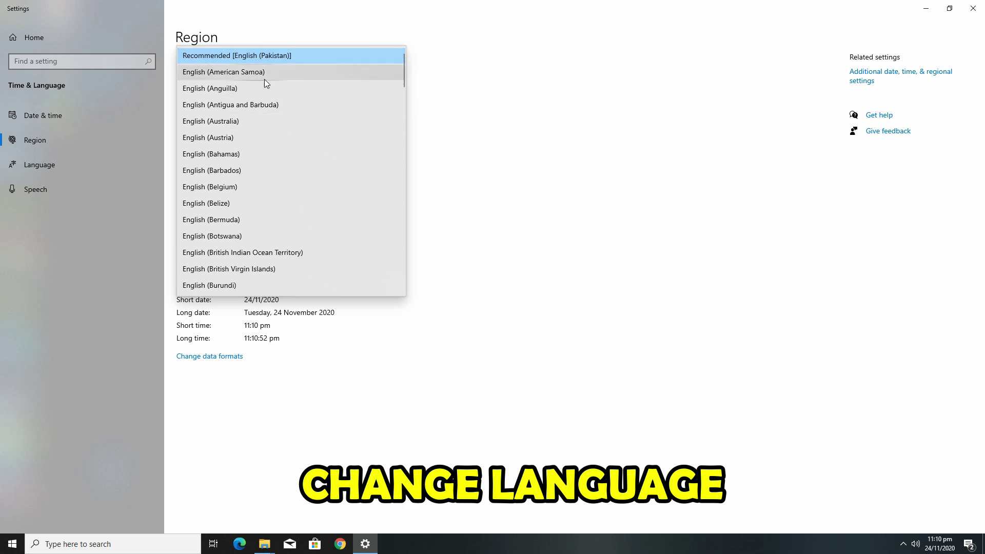
scroll(272, 132, down, 4)
scroll(272, 135, up, 4)
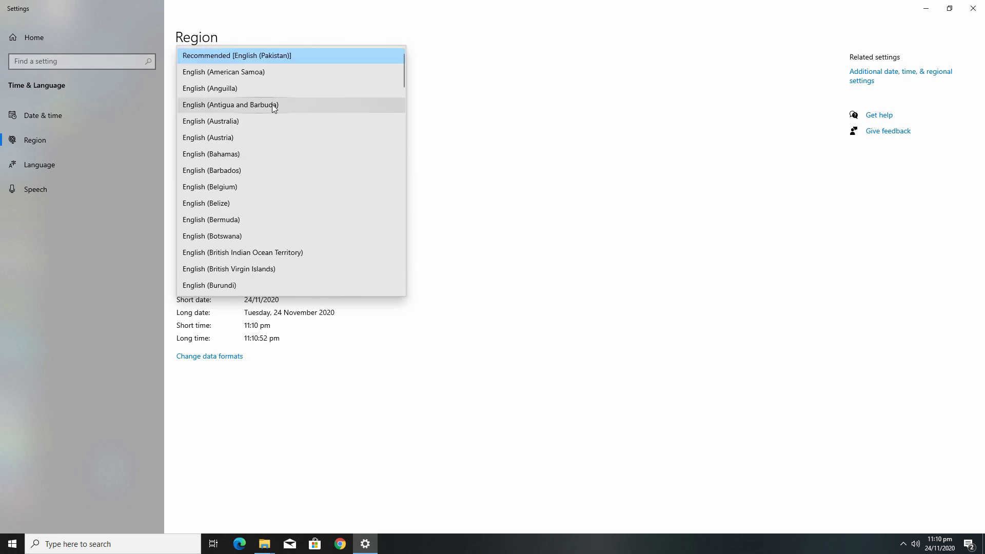
click(272, 72)
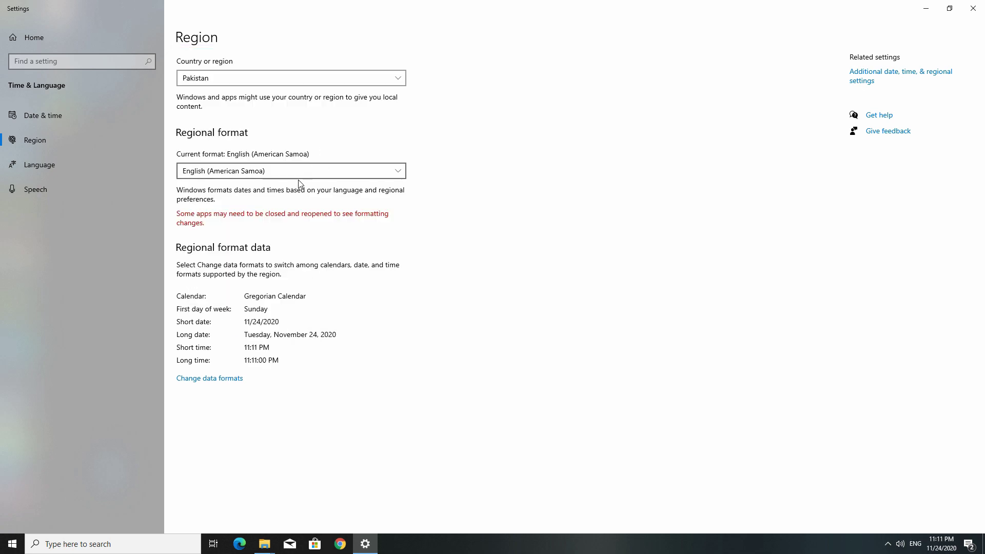
Set the regional format to English (United States).
click(348, 171)
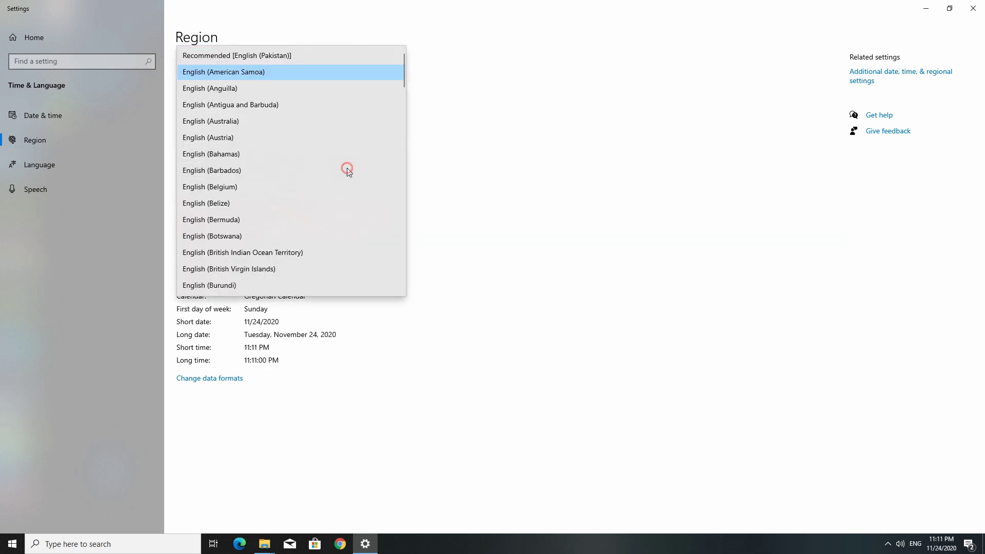
scroll(308, 171, down, 13)
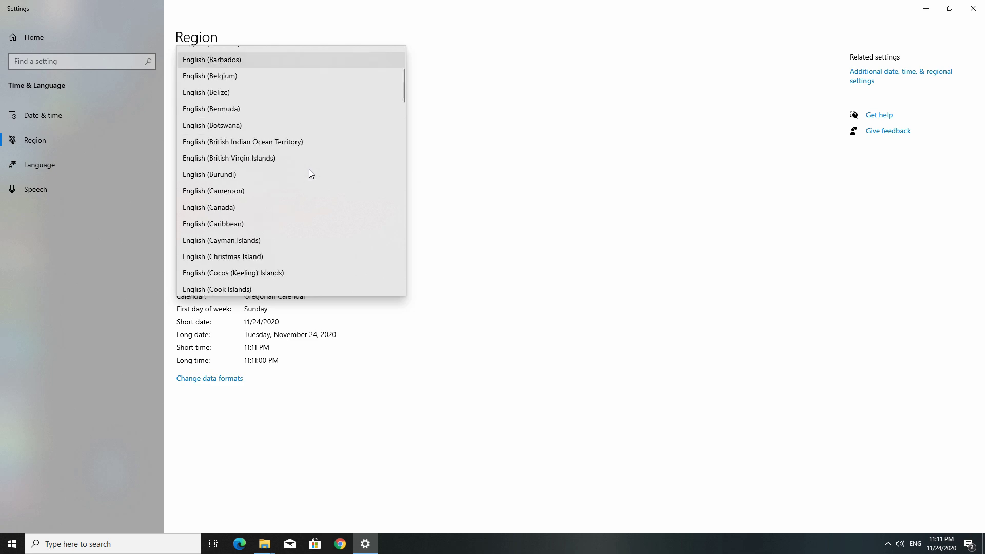
scroll(309, 173, down, 15)
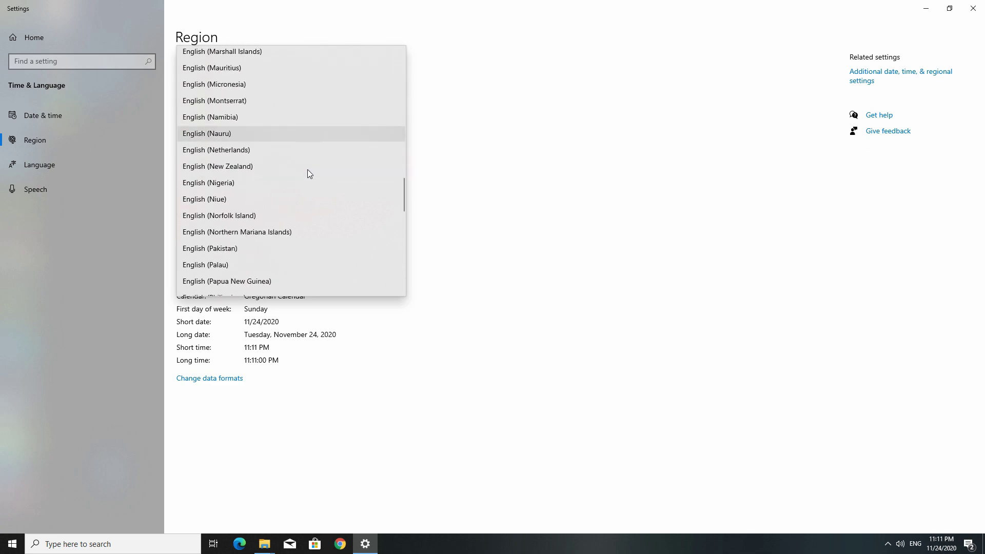
scroll(306, 169, down, 1)
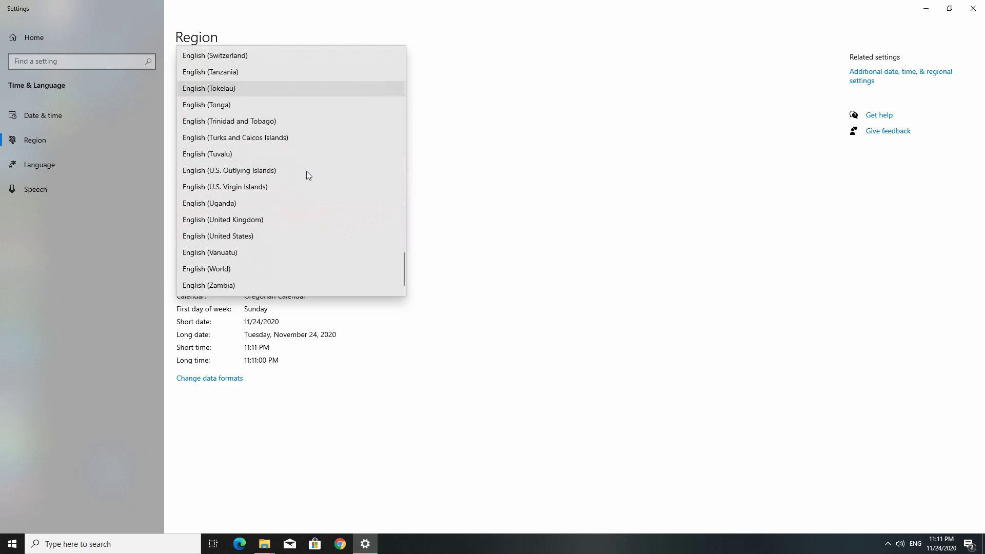
click(261, 238)
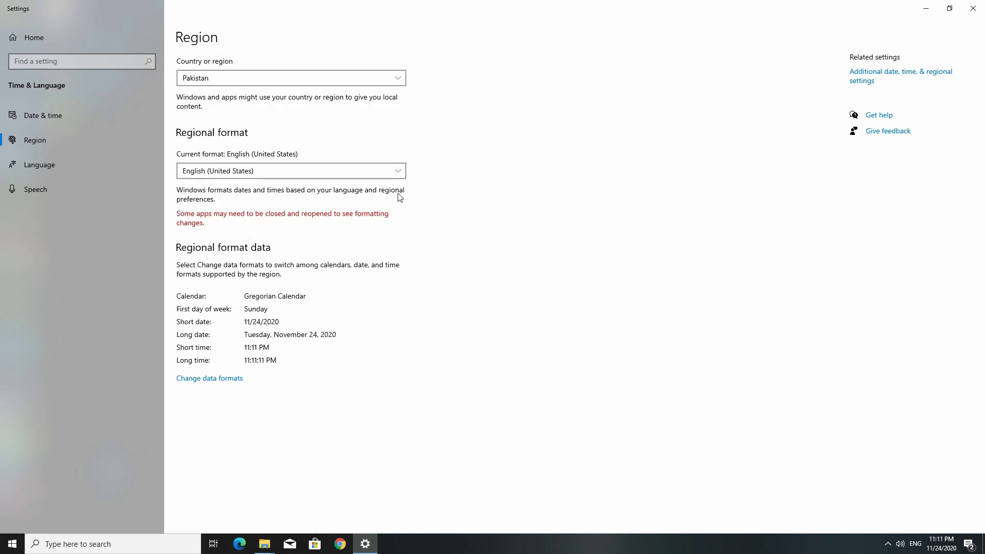
Check the Date & time page, return to the Region page and close Settings.
click(63, 110)
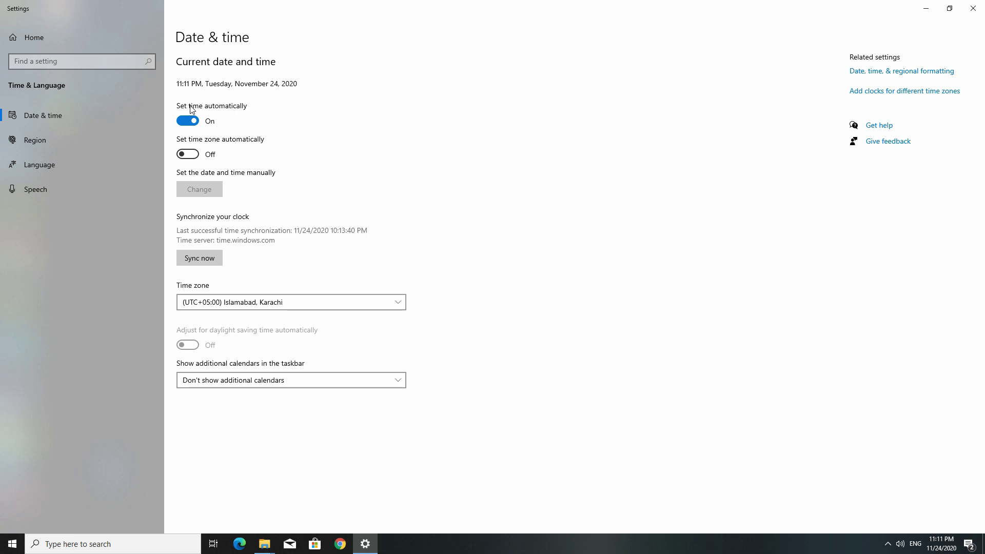
click(57, 147)
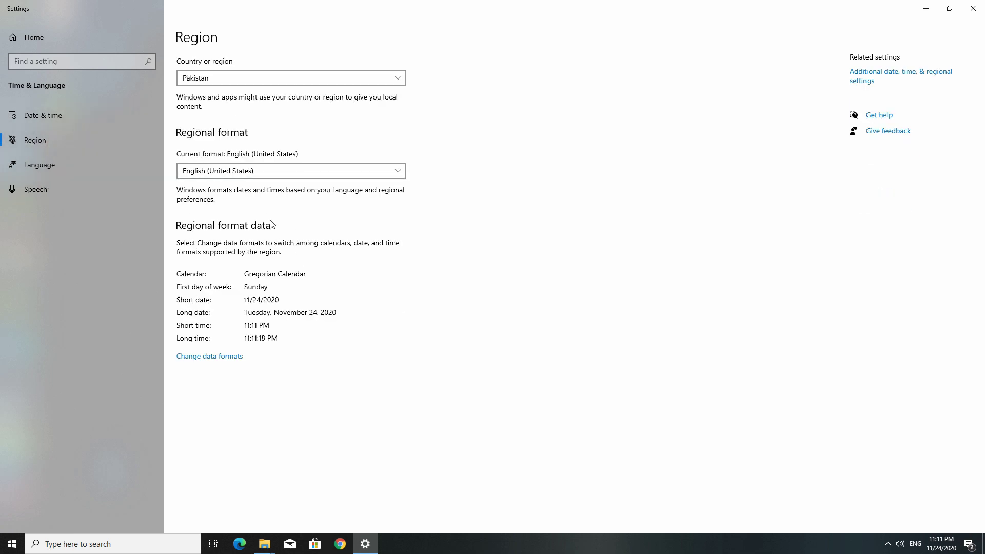
click(973, 9)
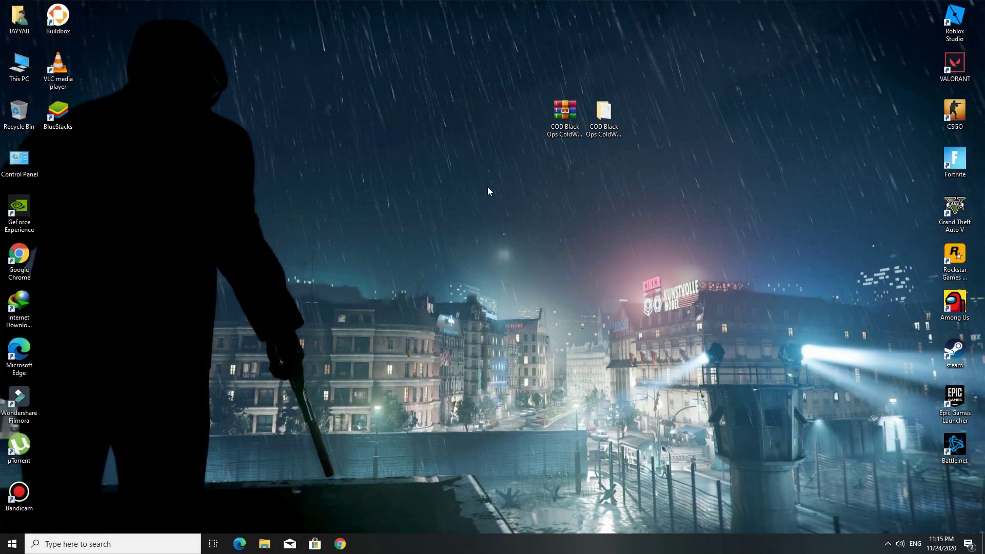
Open Windows Settings from the desktop's personalization options and go to the Startup page for apps.
right_click(414, 173)
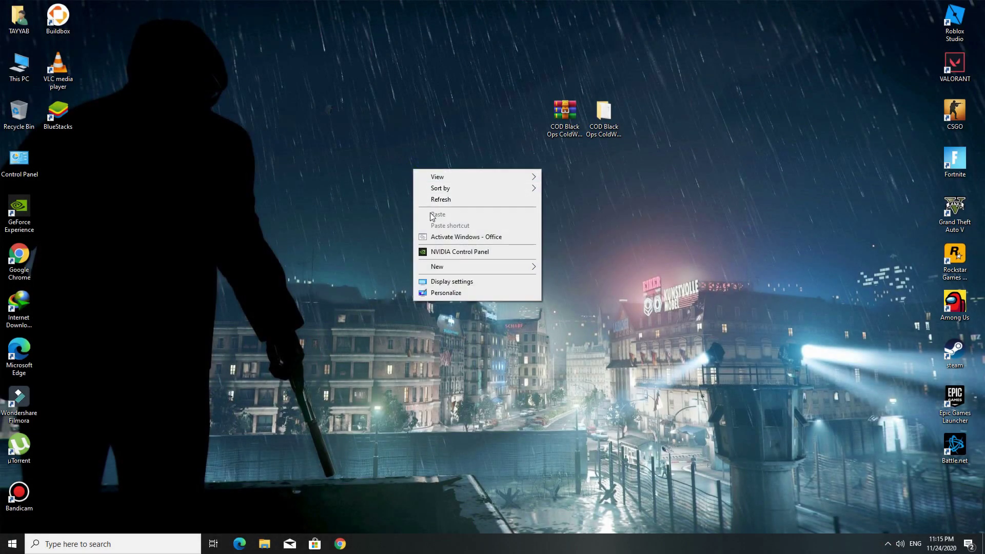
click(449, 296)
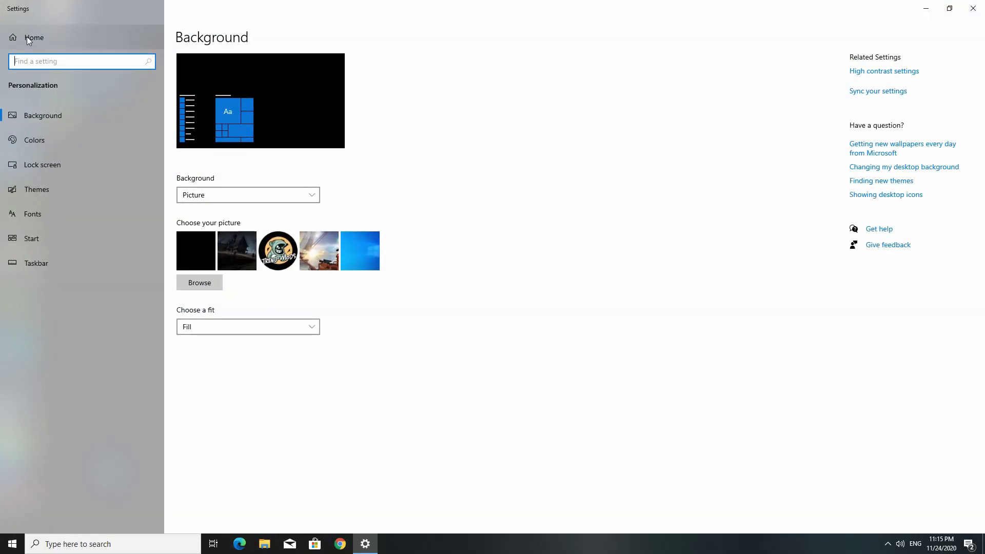
click(72, 38)
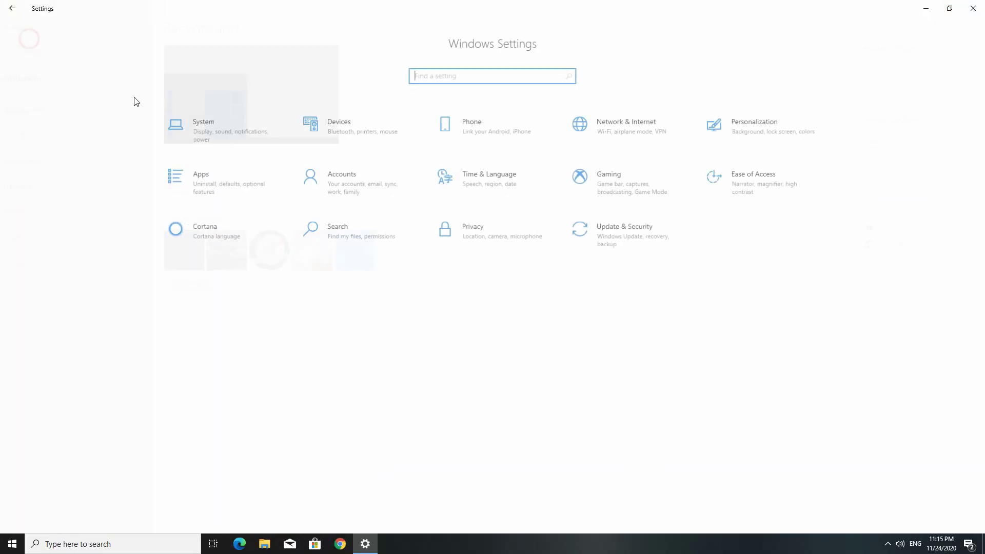
click(214, 171)
click(70, 239)
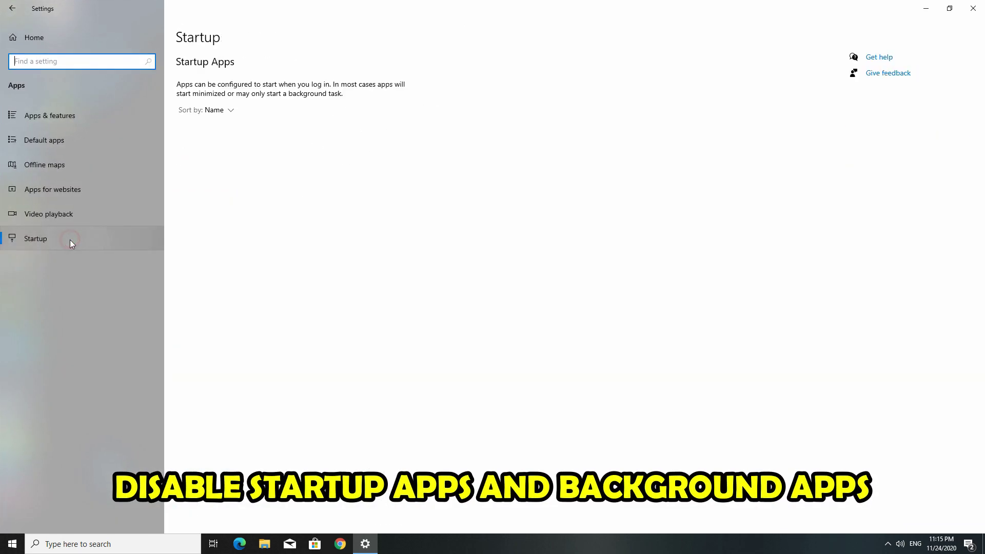
Turn off startup for the three Adobe entries, Chrome, Google Chrome, Internet Download Manager (IDM) and Wondershare Studio.
click(338, 132)
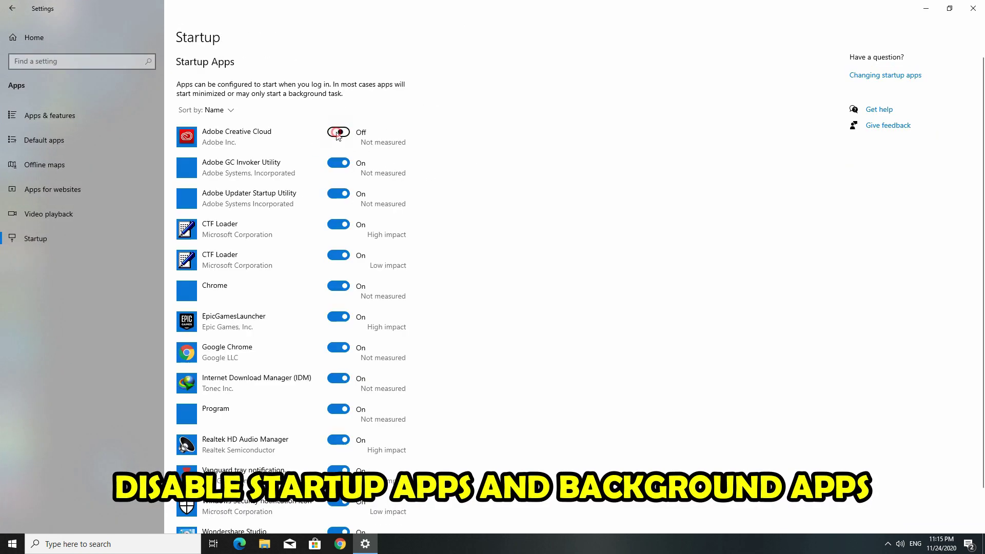
click(338, 162)
click(338, 193)
scroll(342, 197, down, 1)
click(342, 239)
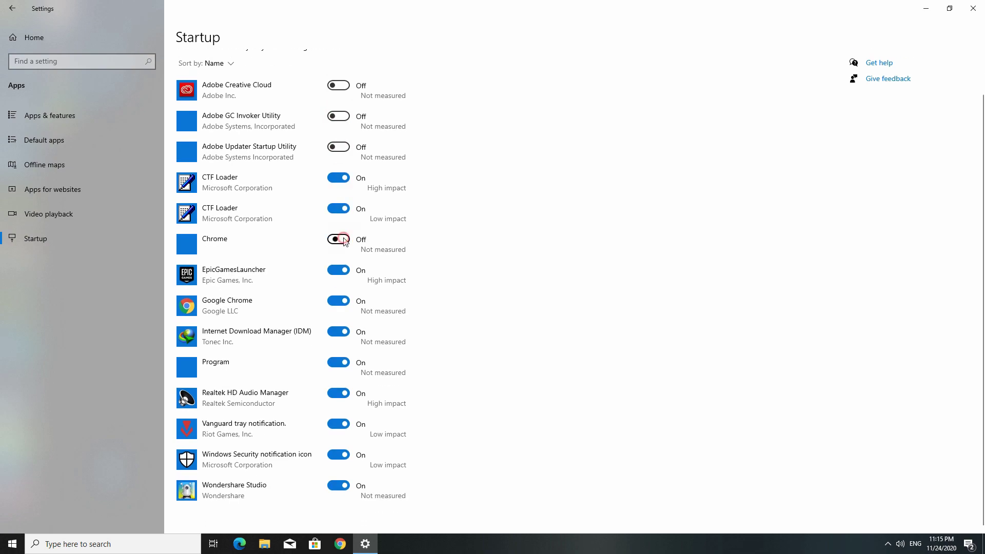
click(345, 299)
click(341, 332)
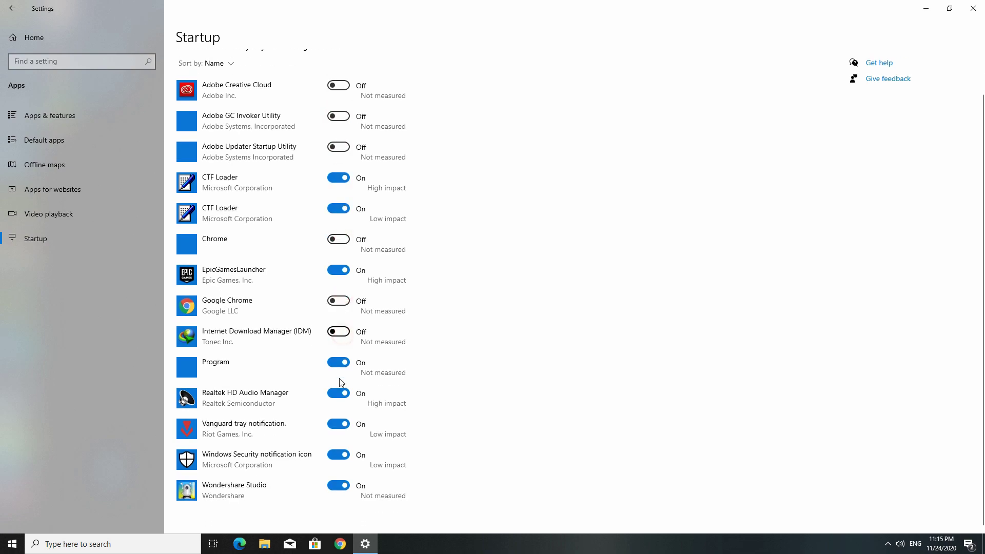
click(338, 485)
Turn off letting apps run in the background in the Privacy settings and close Settings.
click(13, 8)
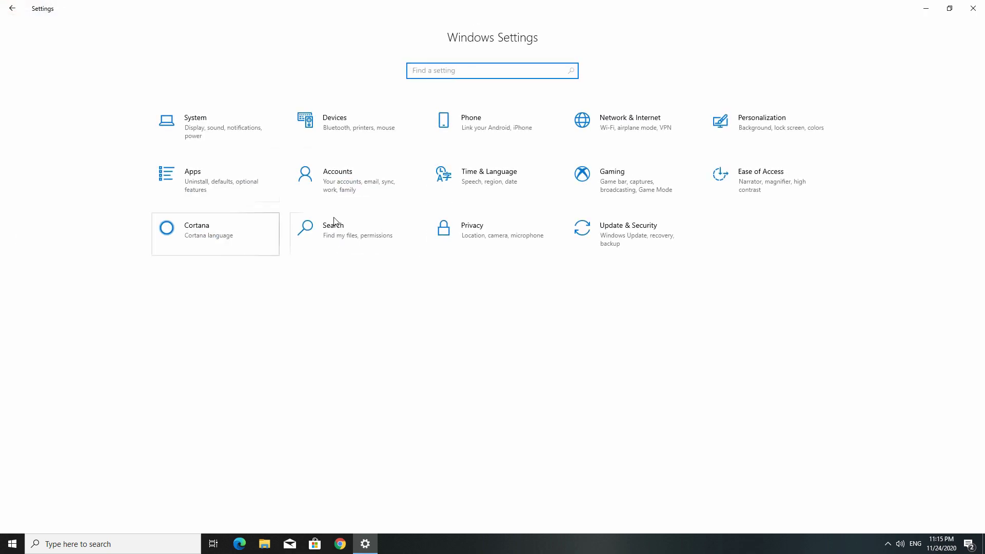
click(491, 237)
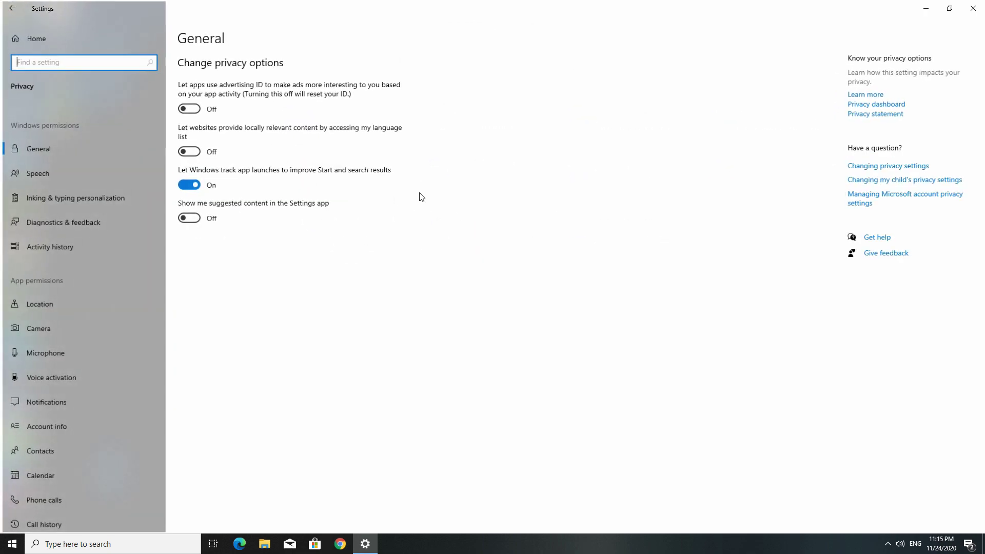
scroll(90, 219, down, 6)
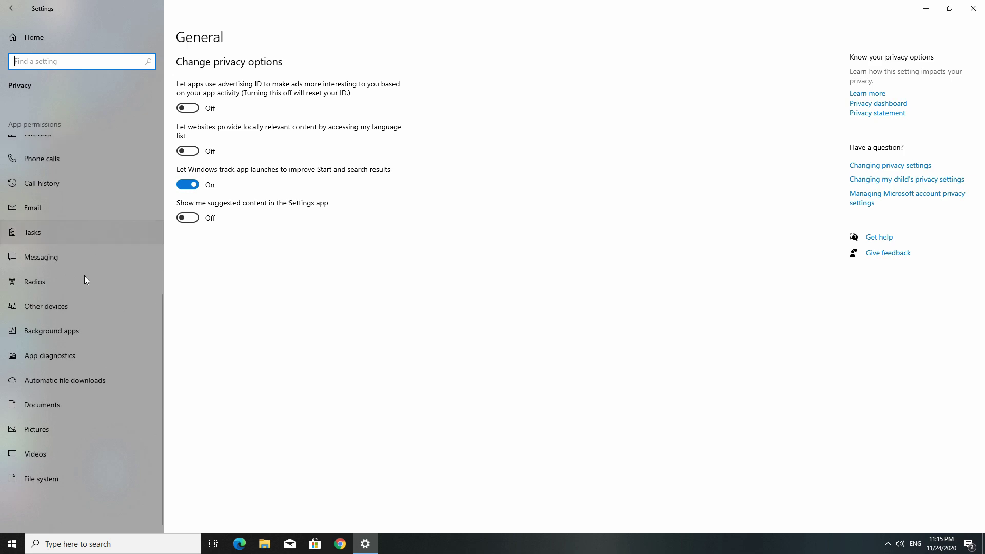
click(52, 331)
scroll(321, 163, down, 8)
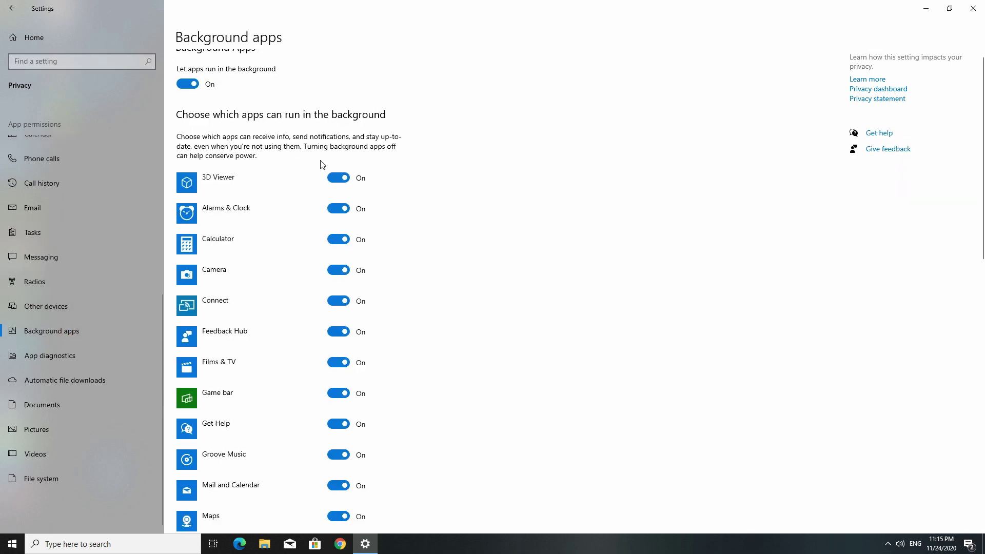
scroll(292, 209, up, 6)
scroll(257, 180, up, 2)
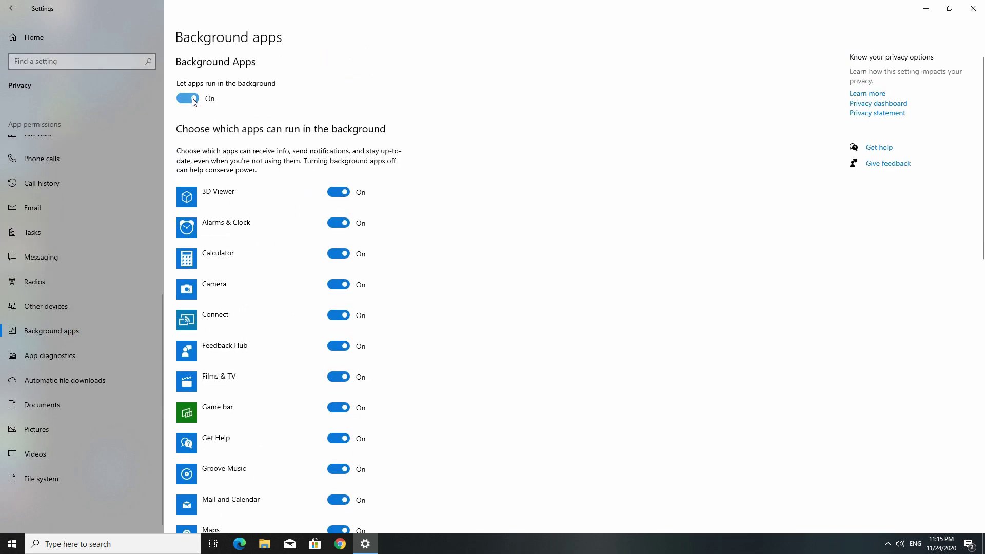
click(194, 99)
scroll(354, 241, down, 10)
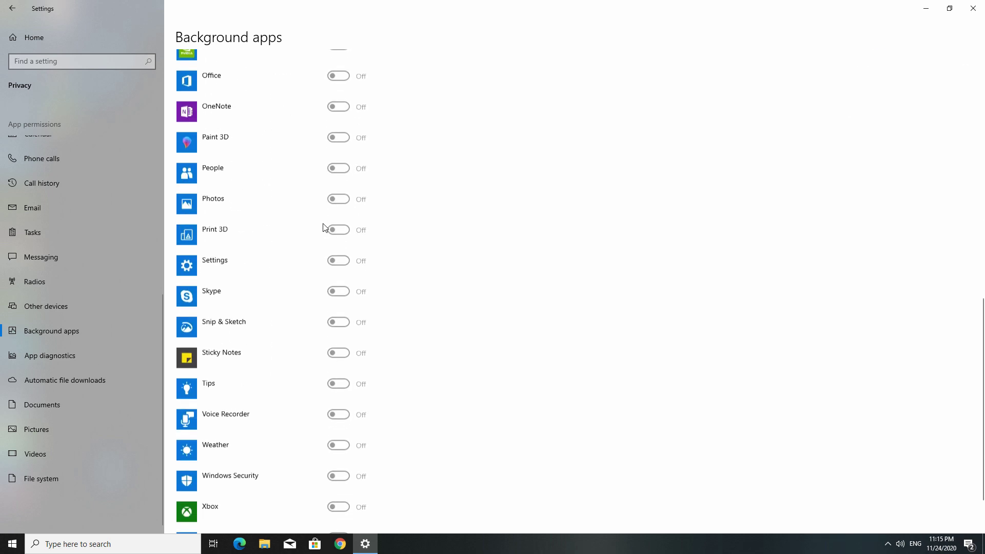
scroll(324, 235, down, 2)
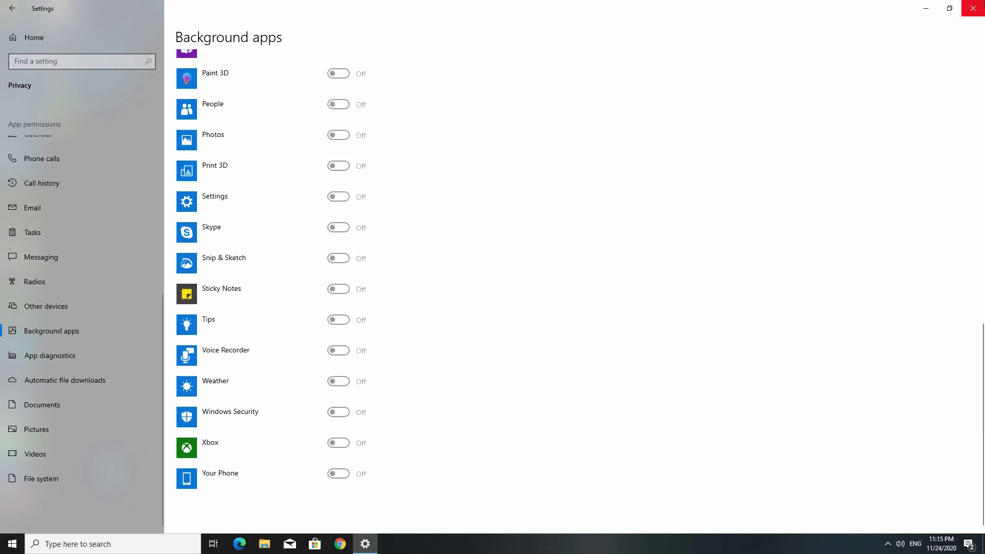
click(973, 7)
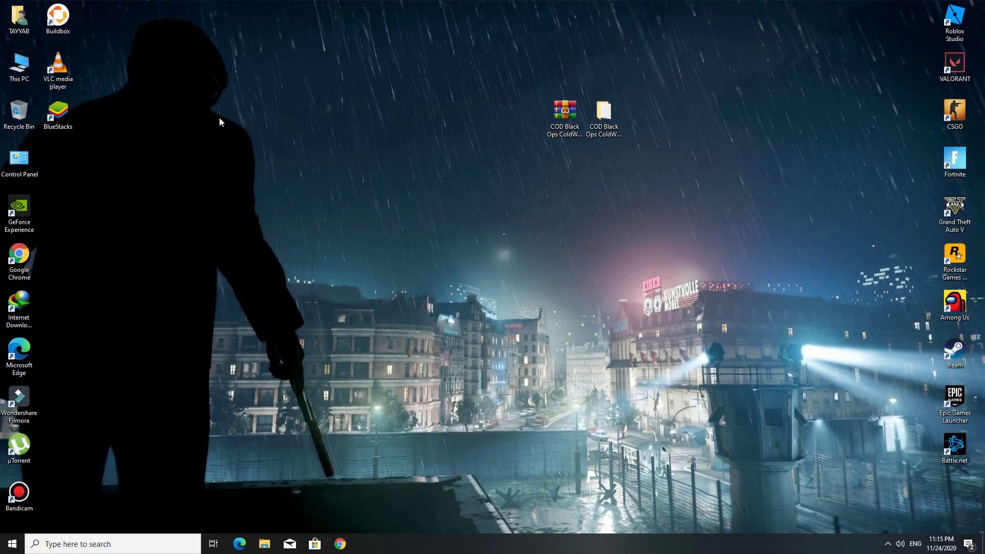
Open Device Manager through This PC's properties and the advanced system settings' hardware options.
right_click(20, 66)
click(72, 191)
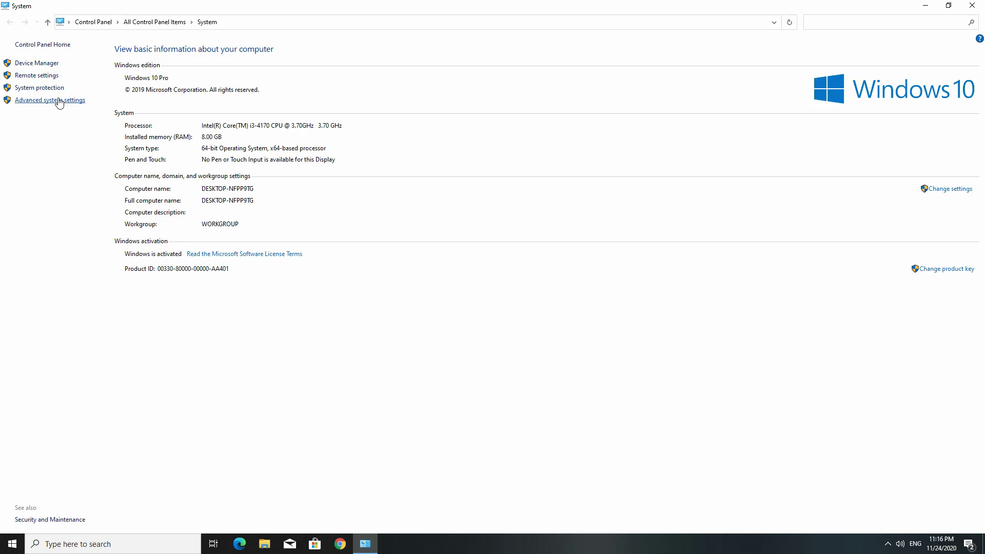
drag(208, 99, 322, 94)
click(276, 114)
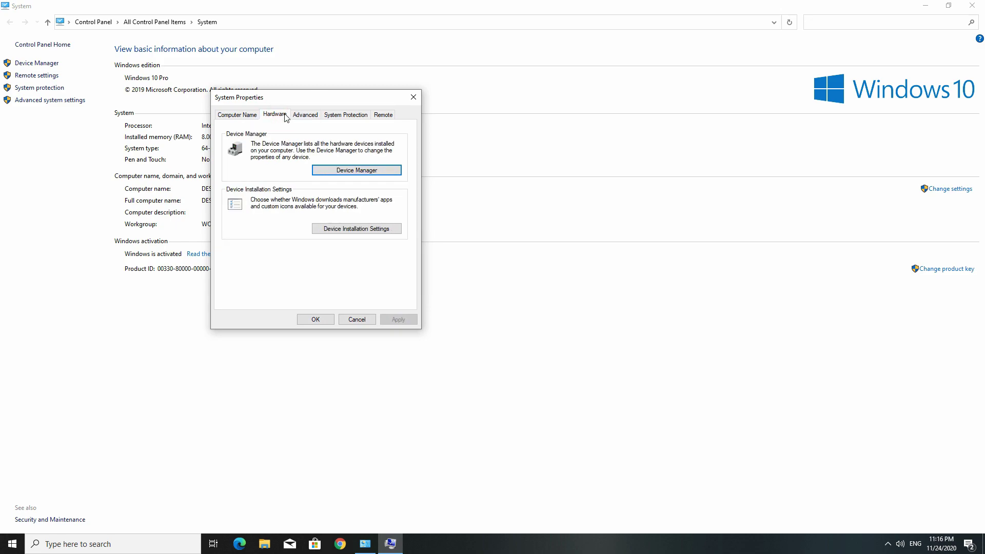
click(343, 171)
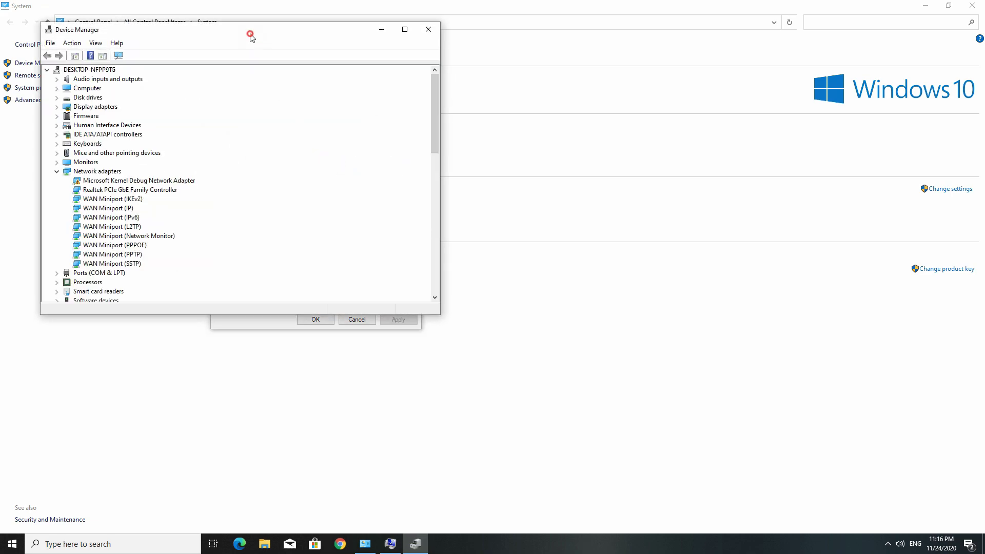
drag(250, 36, 518, 62)
Expand System devices in Device Manager and locate the High precision event timer.
scroll(328, 190, down, 7)
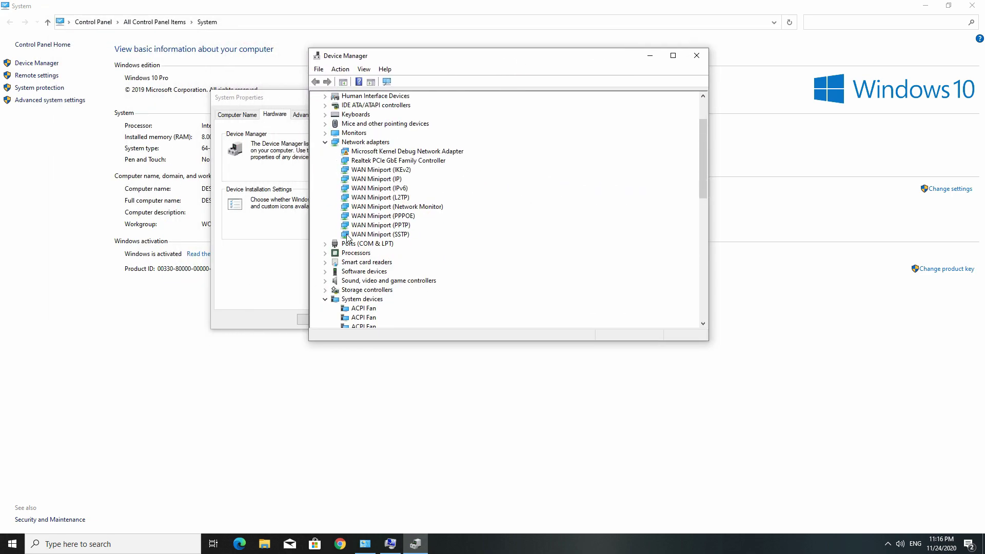
click(325, 160)
scroll(347, 175, down, 1)
click(325, 134)
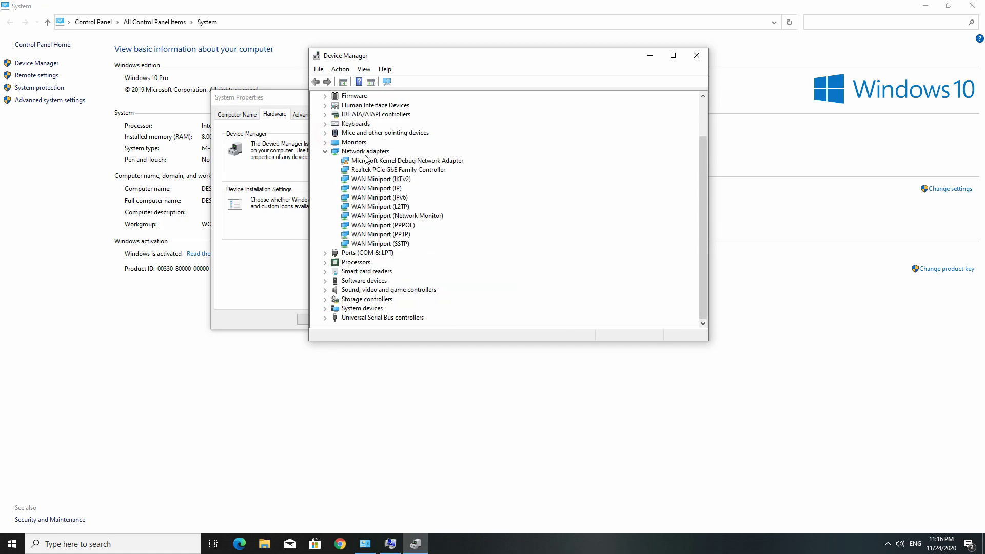
double_click(345, 308)
scroll(382, 237, down, 3)
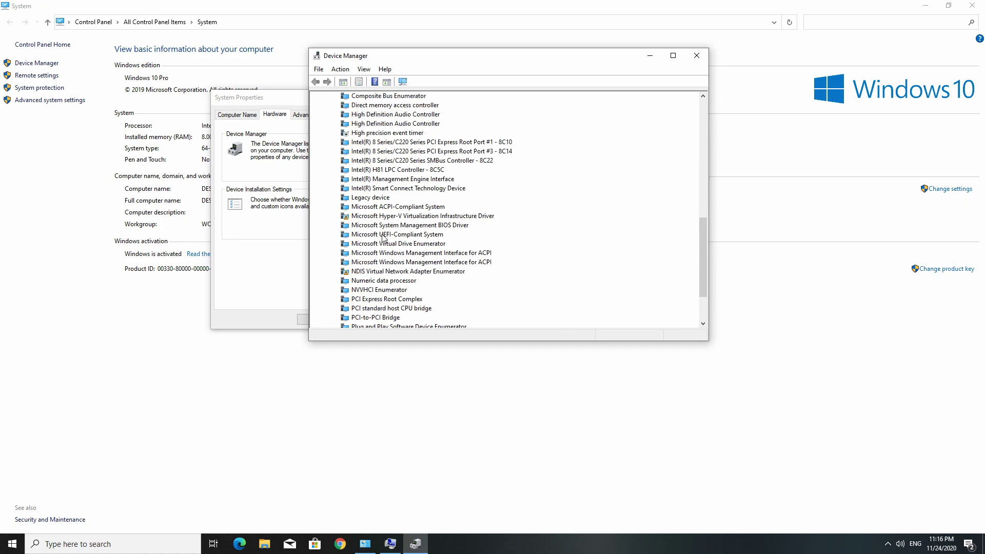
scroll(395, 192, up, 1)
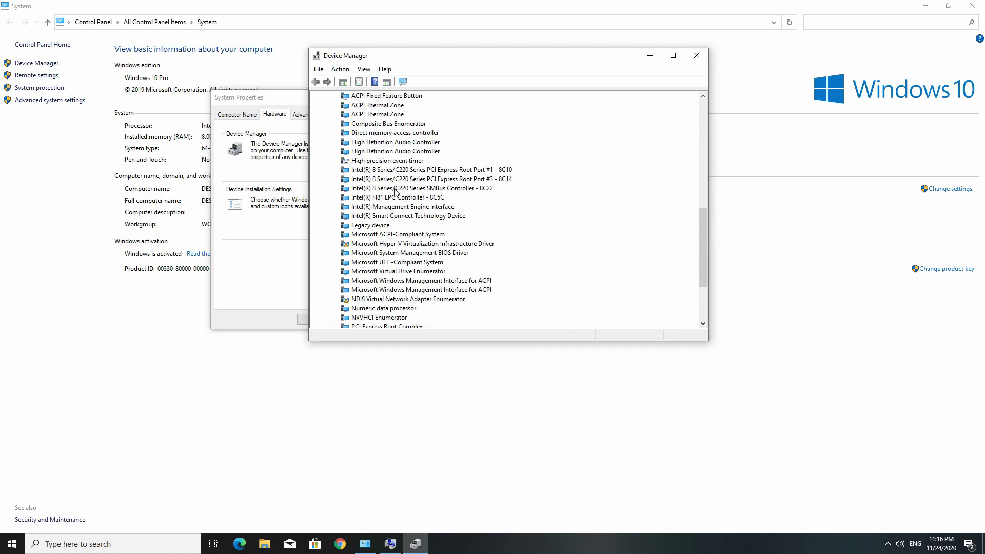
Enable the High precision event timer device.
right_click(386, 161)
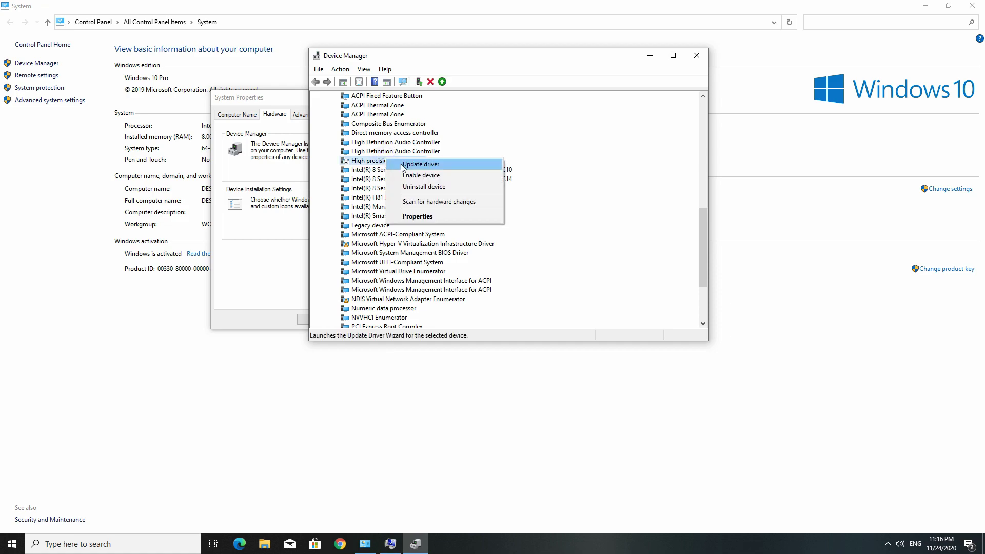
click(430, 176)
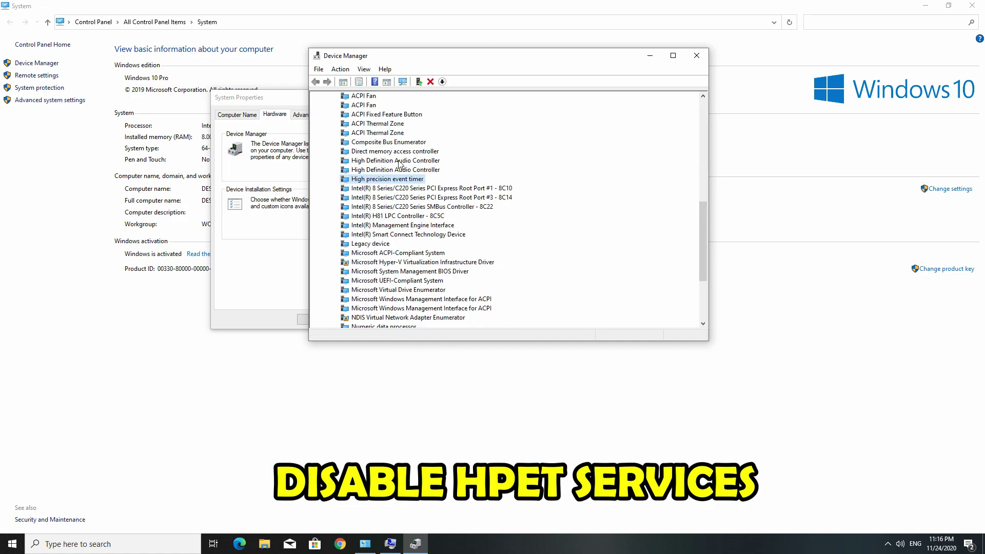
Disable the High precision event timer and close Device Manager, System Properties and the System window.
right_click(395, 180)
click(436, 198)
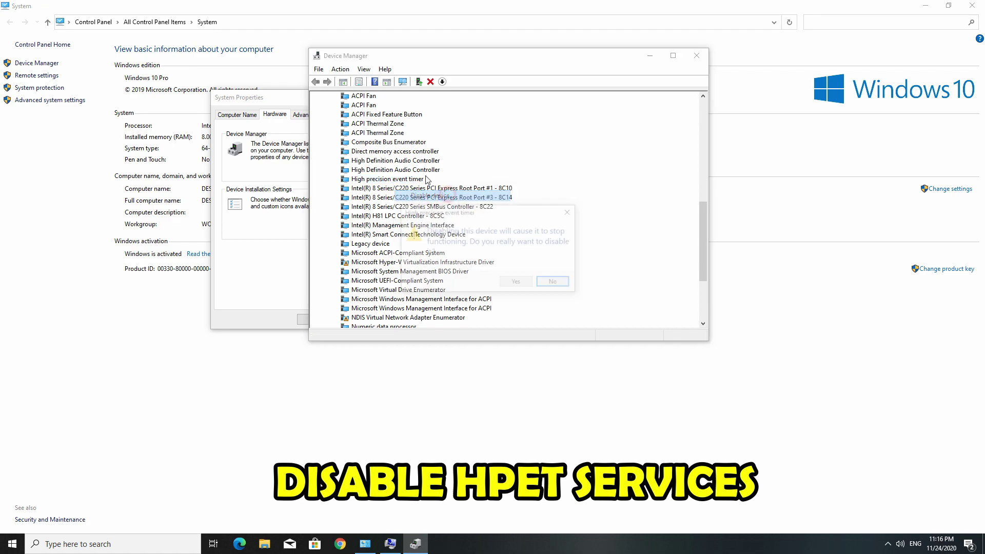
click(507, 284)
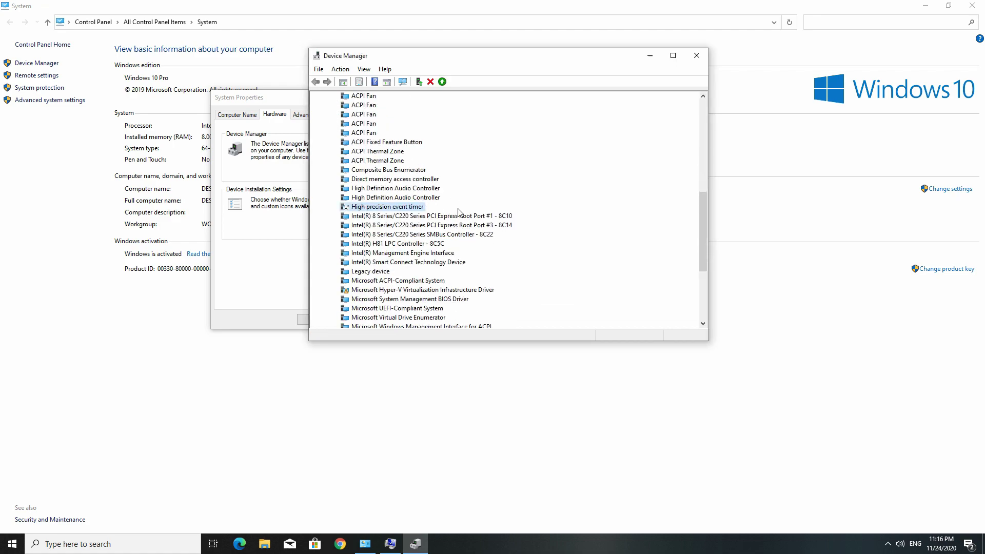
click(696, 54)
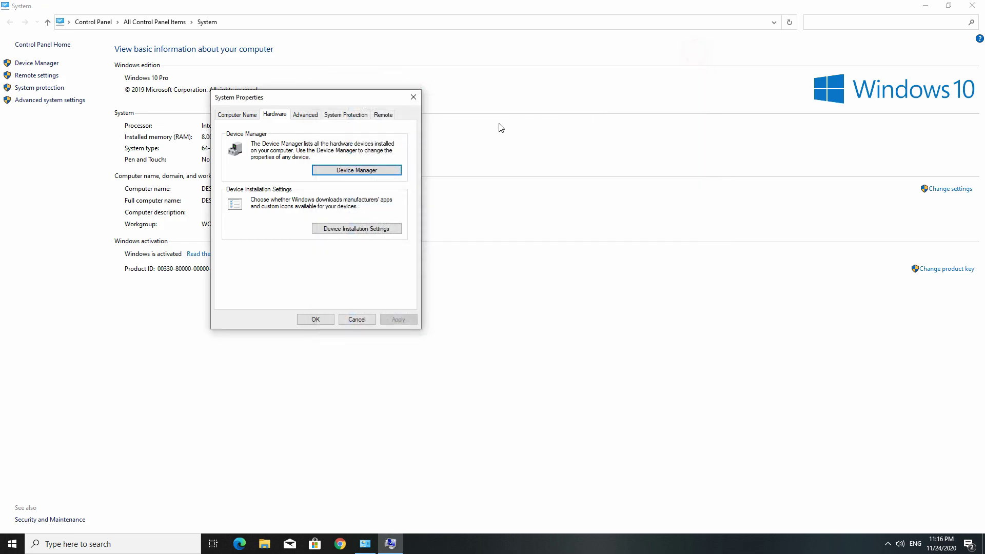
click(413, 97)
click(972, 6)
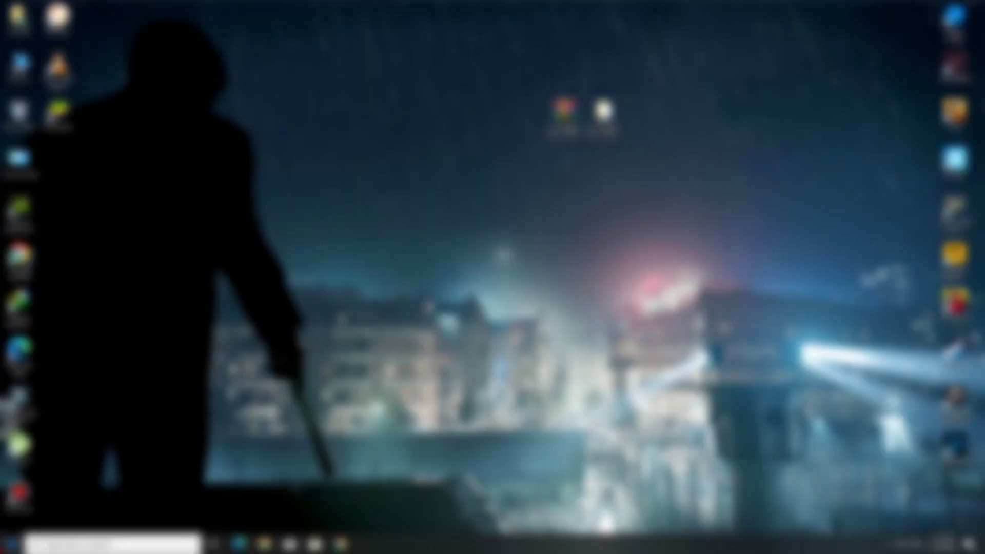
Open the Start menu for restarting the PC.
key(super)
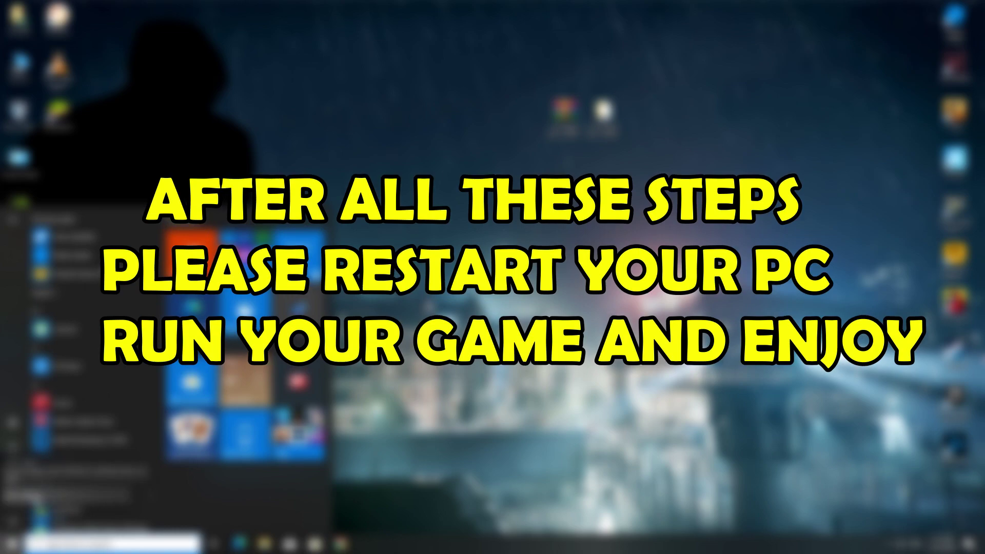